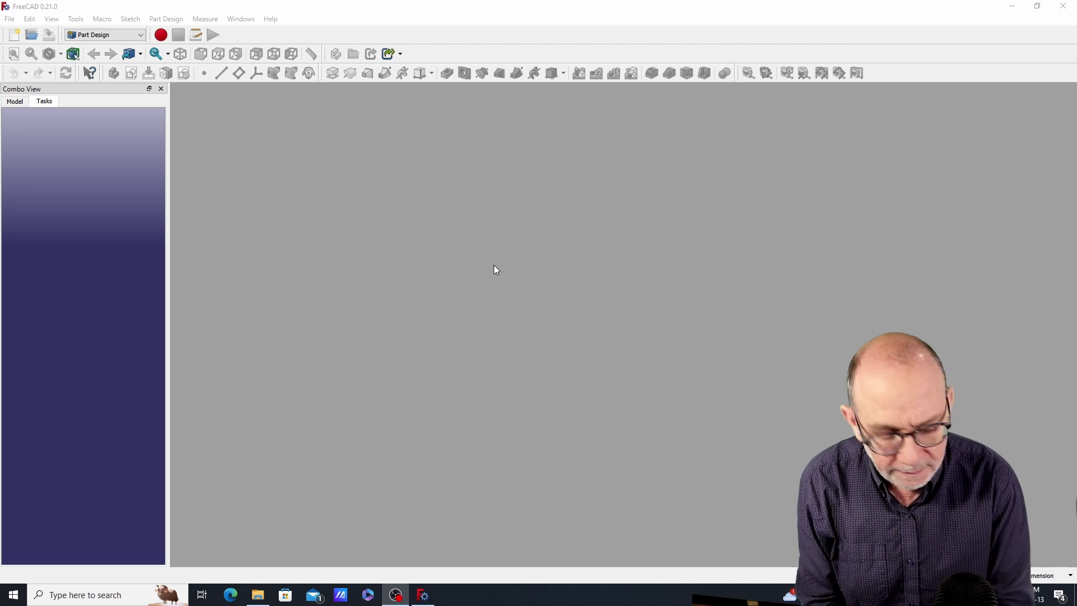
# - Create a new document with a body and start a sketch on the XY plane
pyautogui.click(10, 19)
pyautogui.press('Escape')
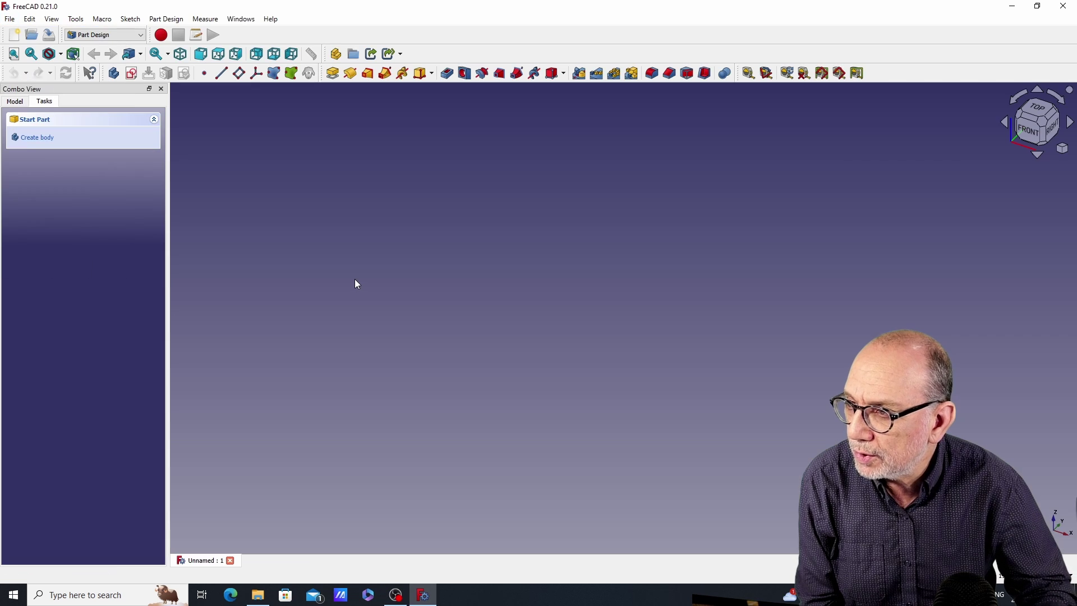
pyautogui.click(48, 140)
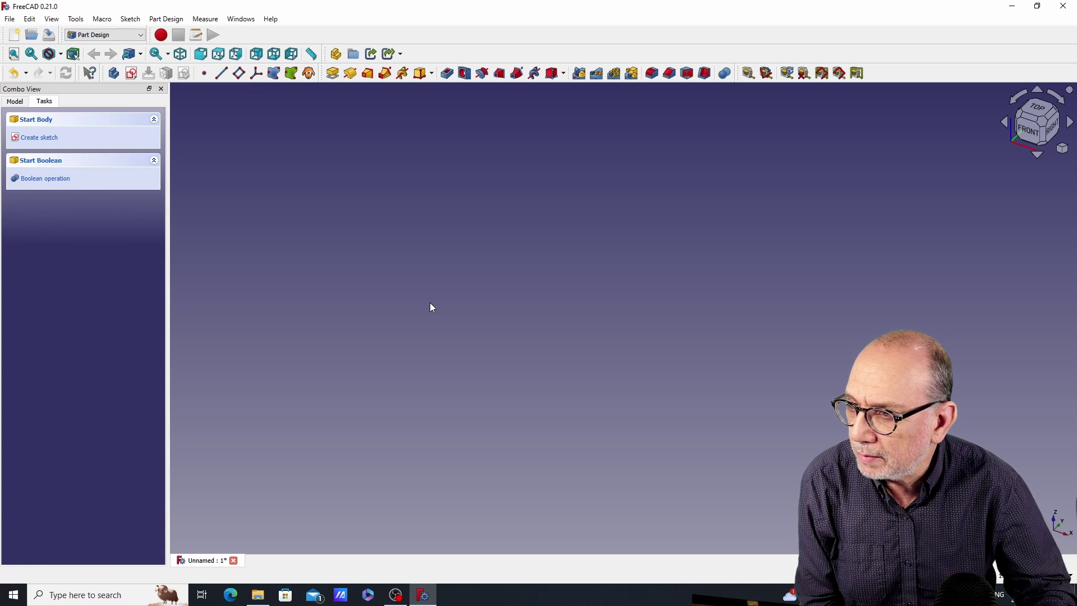
pyautogui.click(48, 140)
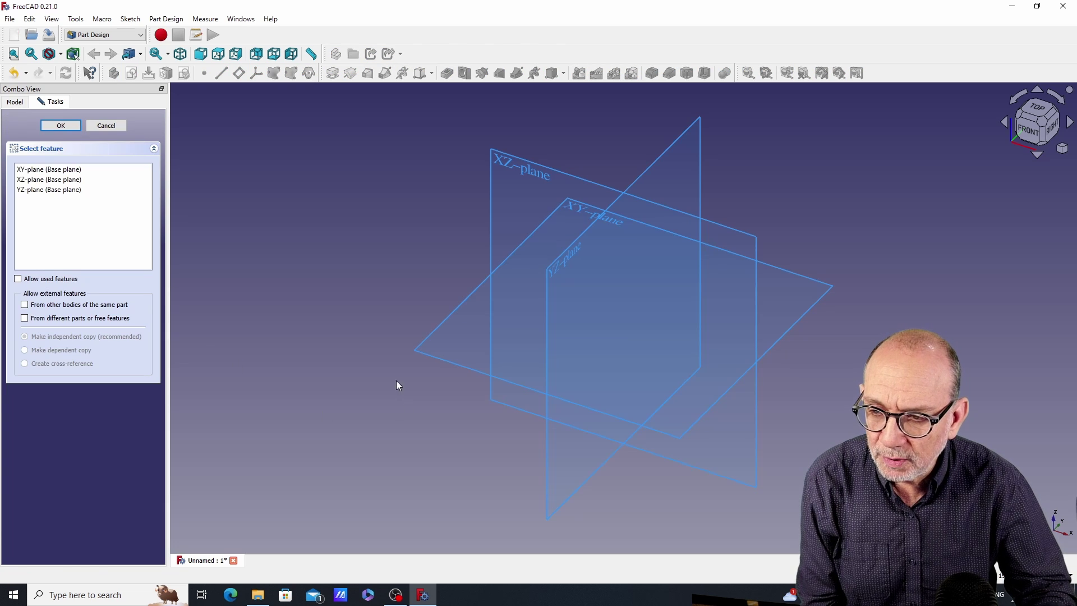
pyautogui.click(446, 325)
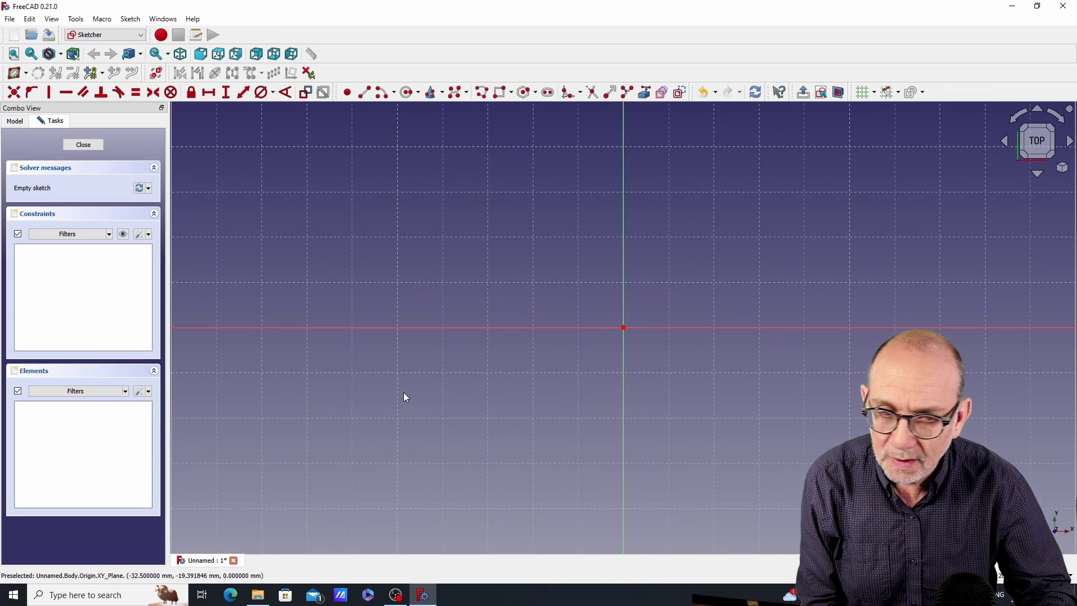
# - Sketch a circle of about 40 mm radius centred at the origin
pyautogui.moveTo(770, 402); pyautogui.dragTo(745, 381, button='middle')
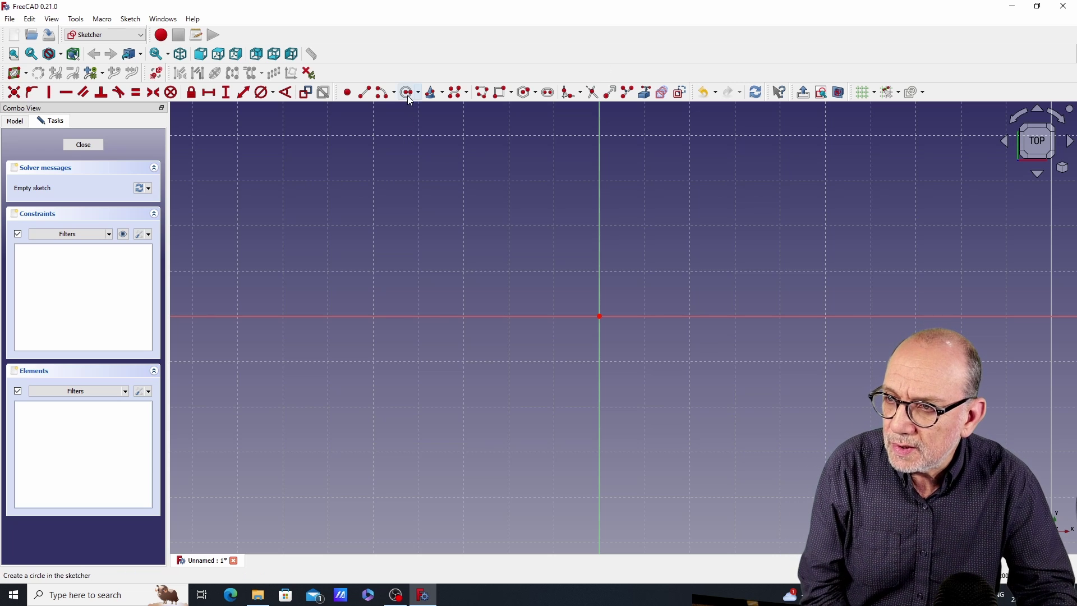
pyautogui.click(600, 317)
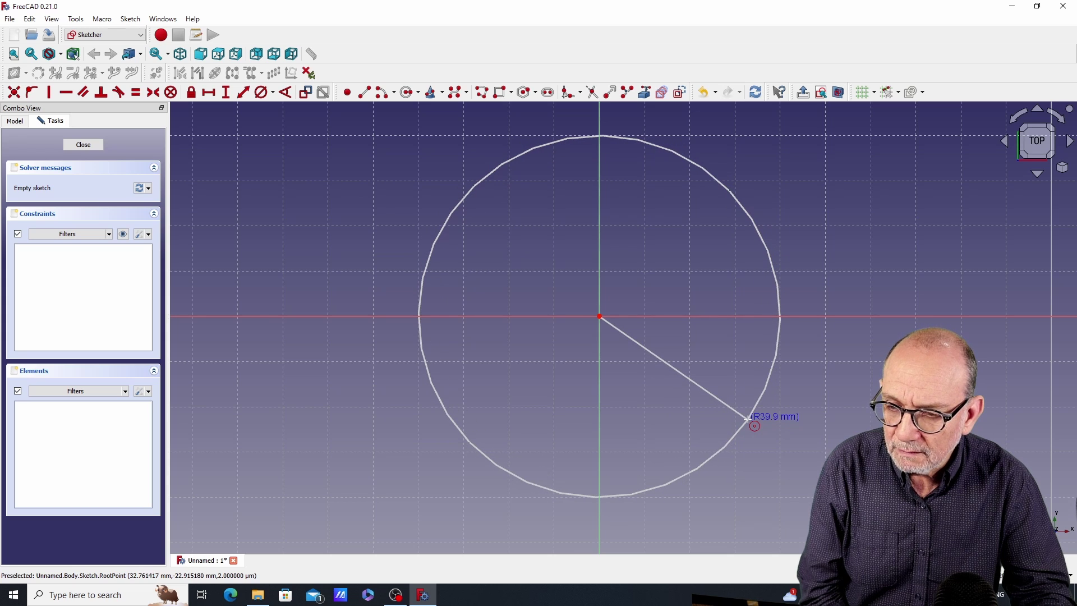
pyautogui.click(752, 424)
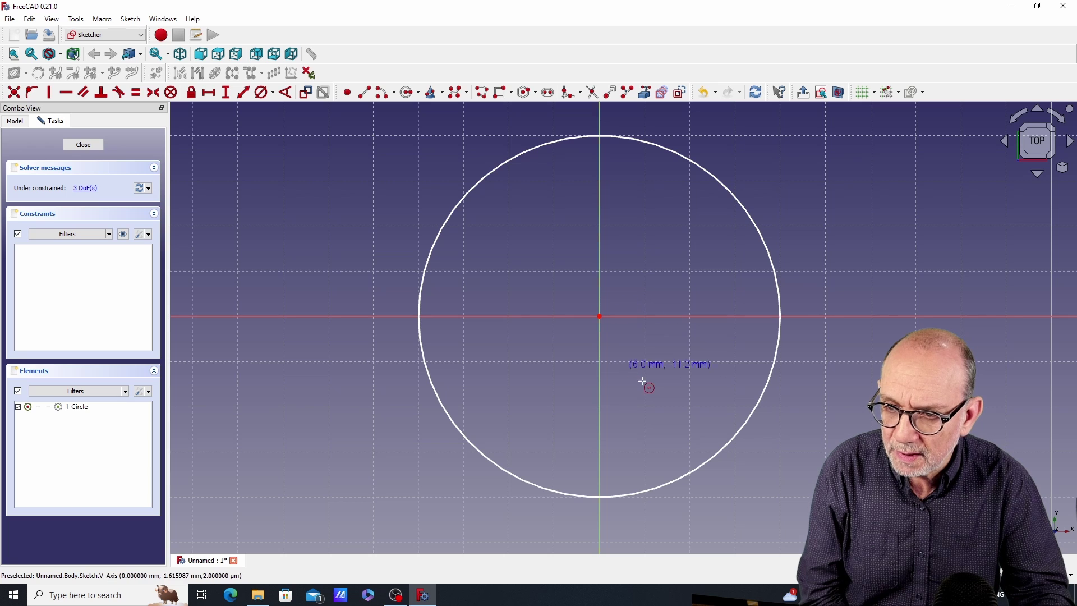
# - Constrain the circle's diameter to 80 mm
pyautogui.moveTo(927, 284); pyautogui.dragTo(895, 292, button='middle')
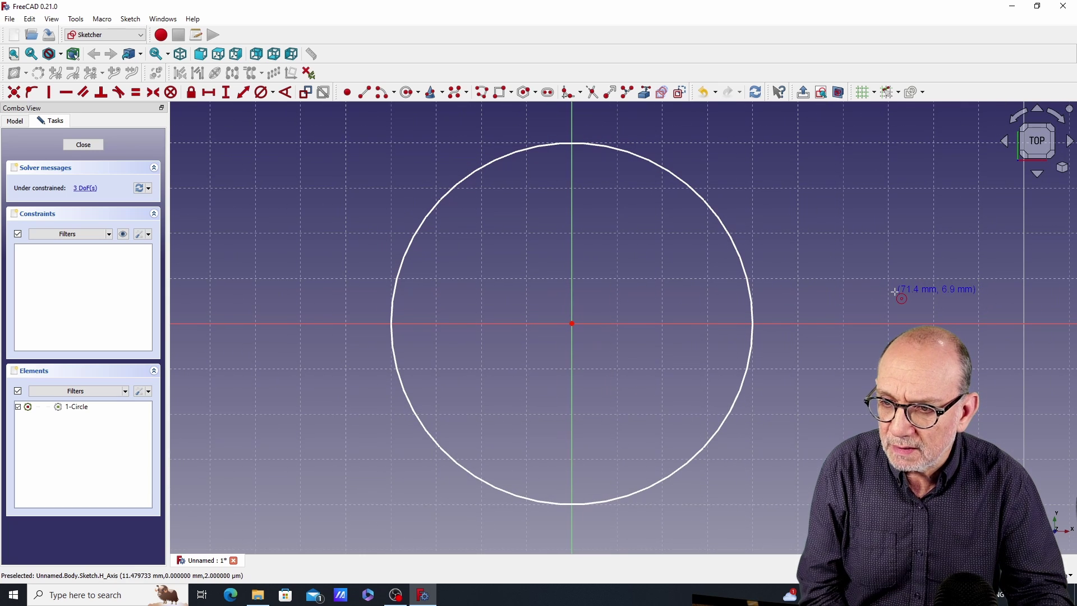
pyautogui.click(259, 92)
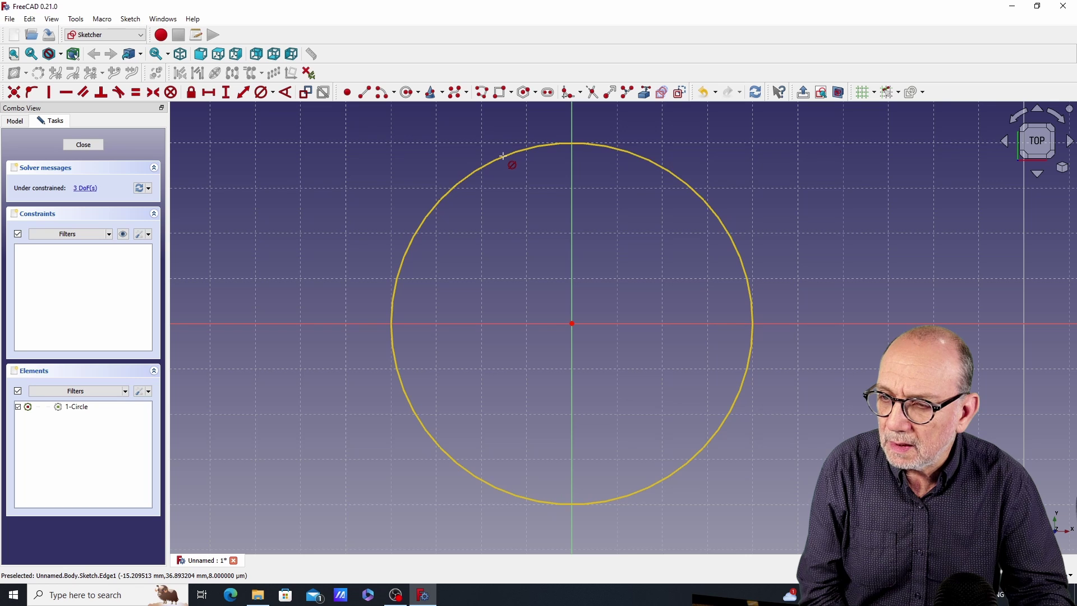
pyautogui.click(396, 350)
pyautogui.write('80')
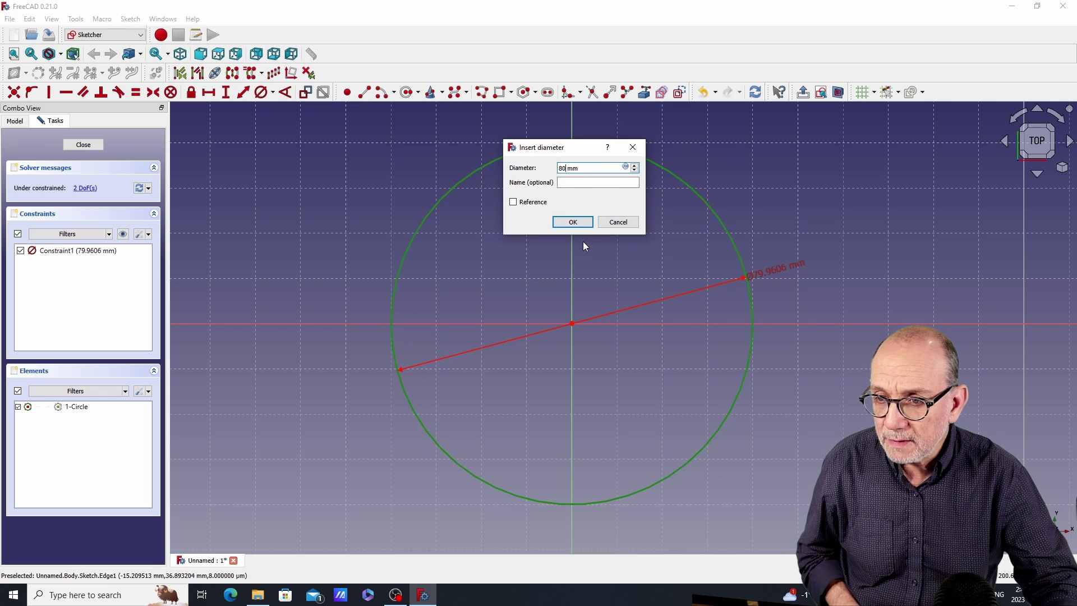
pyautogui.click(587, 224)
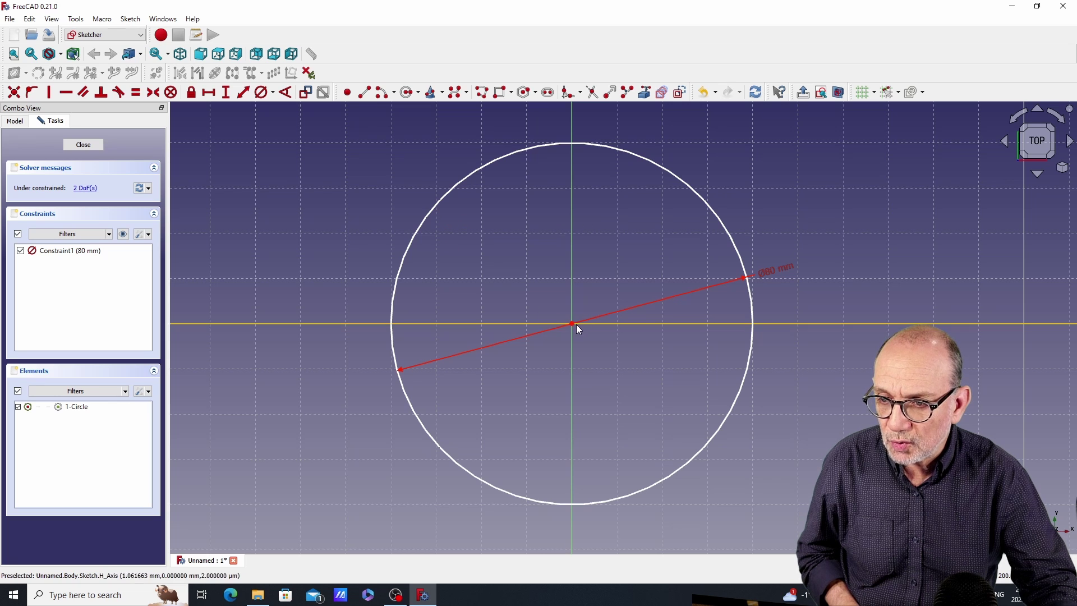
# - Make the circle's centre coincident with the origin and move the diameter label outside the circle
pyautogui.moveTo(573, 323); pyautogui.dragTo(591, 358)
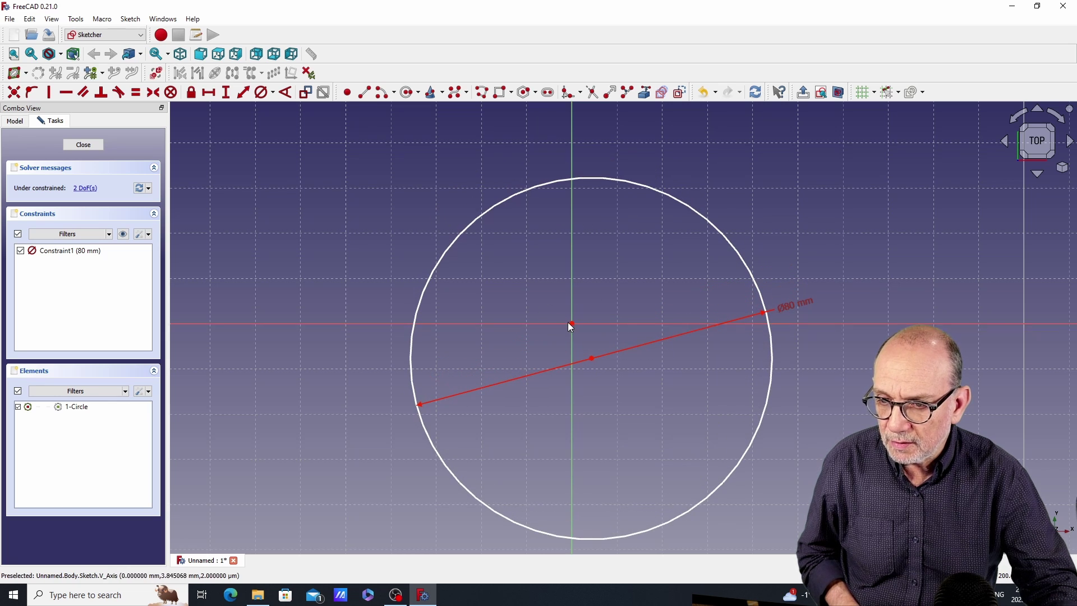
pyautogui.click(591, 357)
pyautogui.click(570, 323)
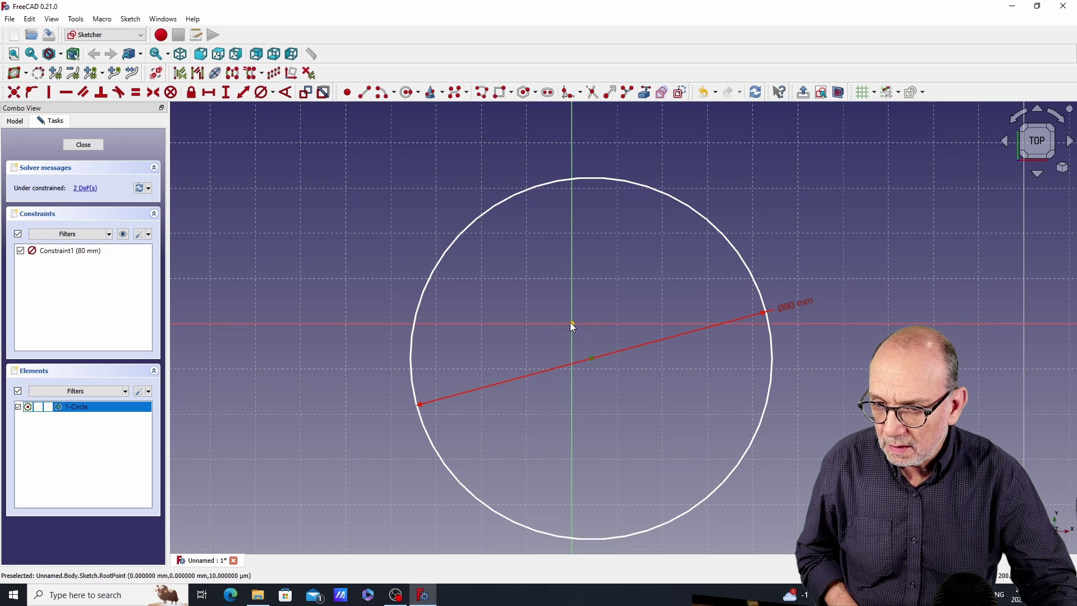
pyautogui.click(14, 93)
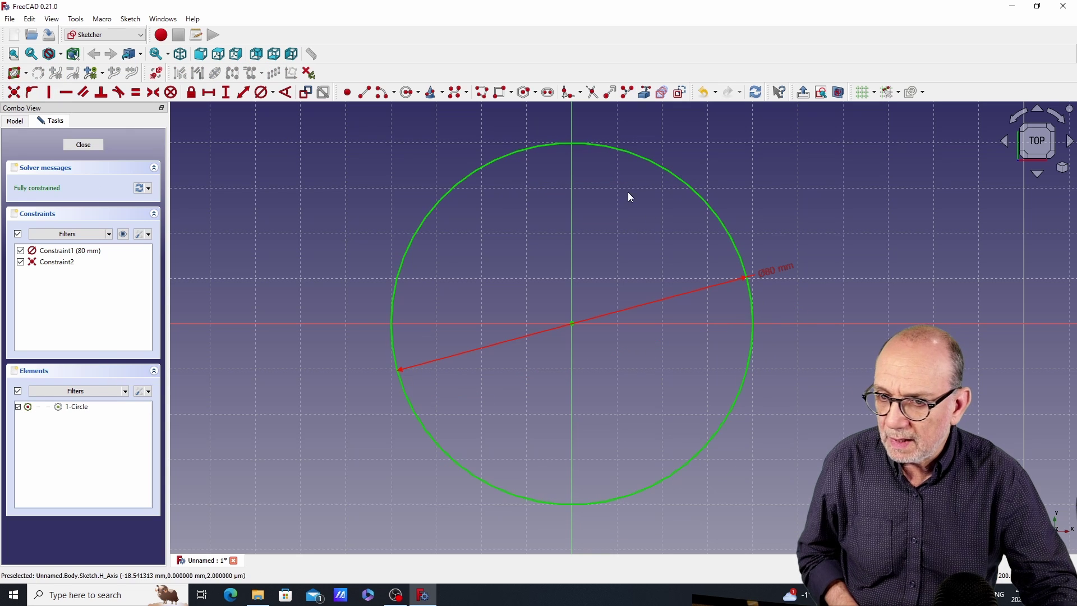
pyautogui.moveTo(770, 269); pyautogui.dragTo(842, 260)
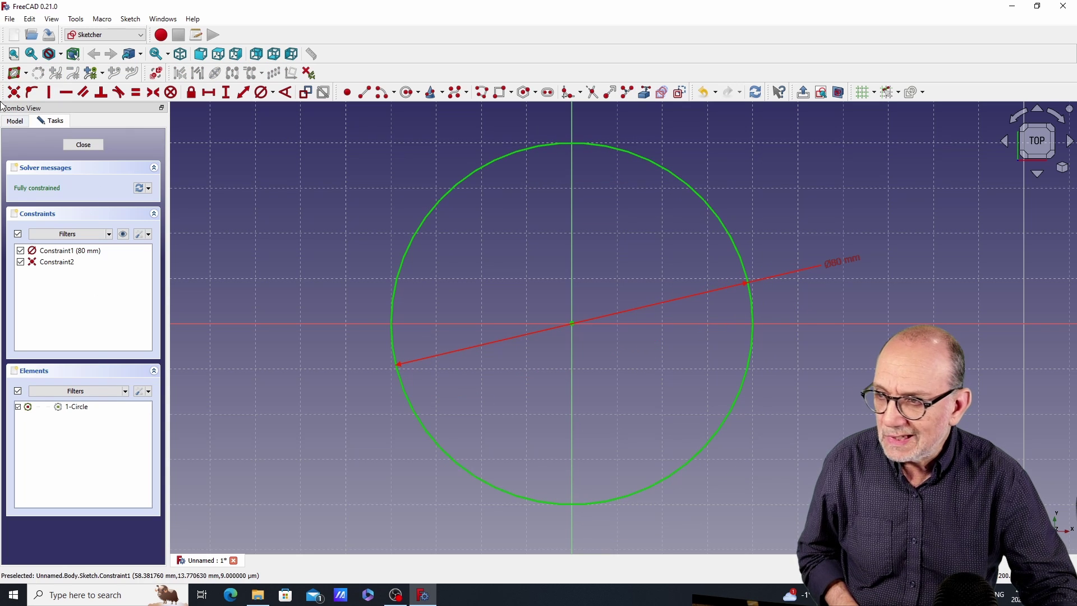
# - Close the sketch and pad the circle to a length of 80 mm
pyautogui.click(73, 147)
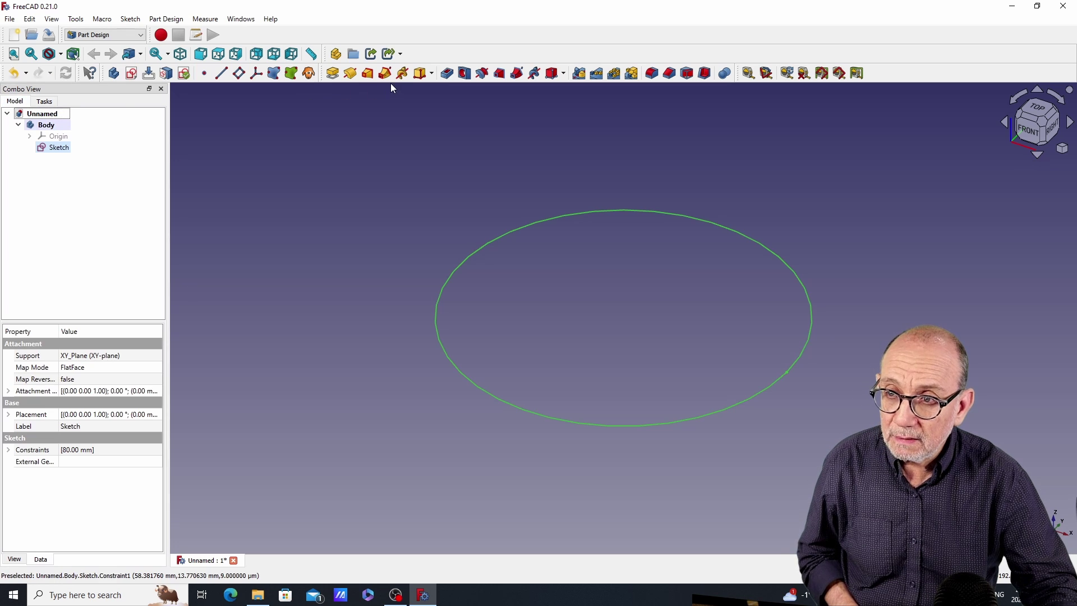
pyautogui.click(333, 73)
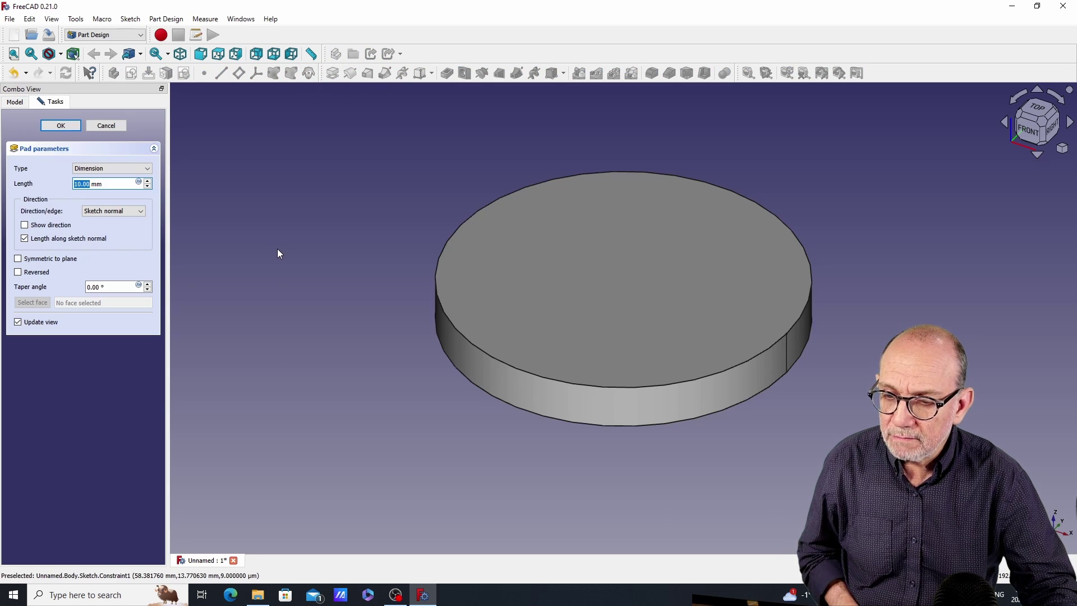
pyautogui.write('8')
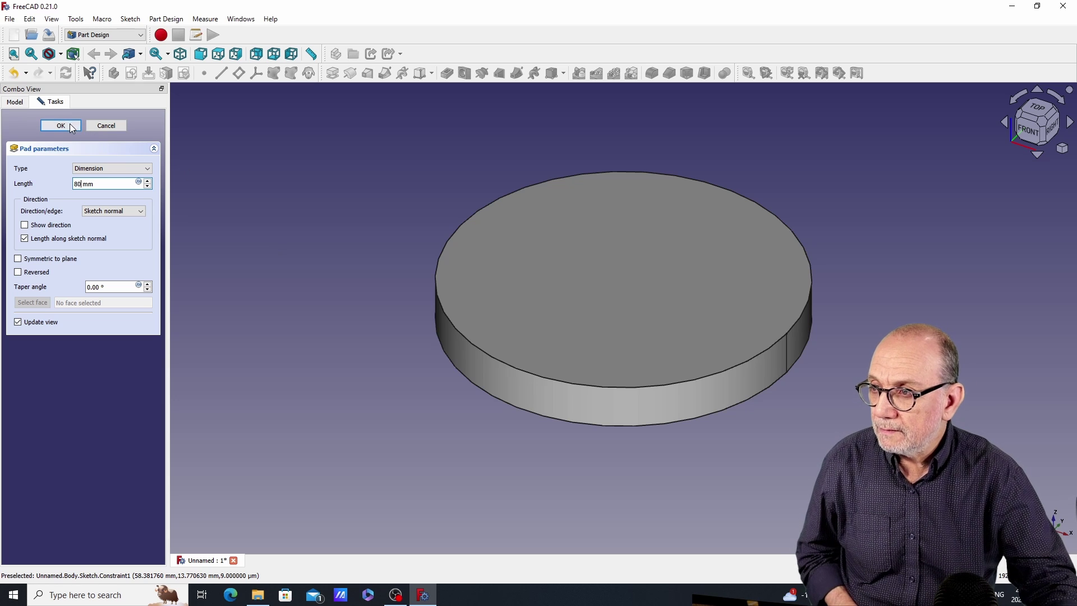
pyautogui.write('0')
pyautogui.press('Return')
# - Fit the cylinder in the view and try to create a sketch on its curved side face
pyautogui.moveTo(365, 236); pyautogui.dragTo(368, 325, button='middle')
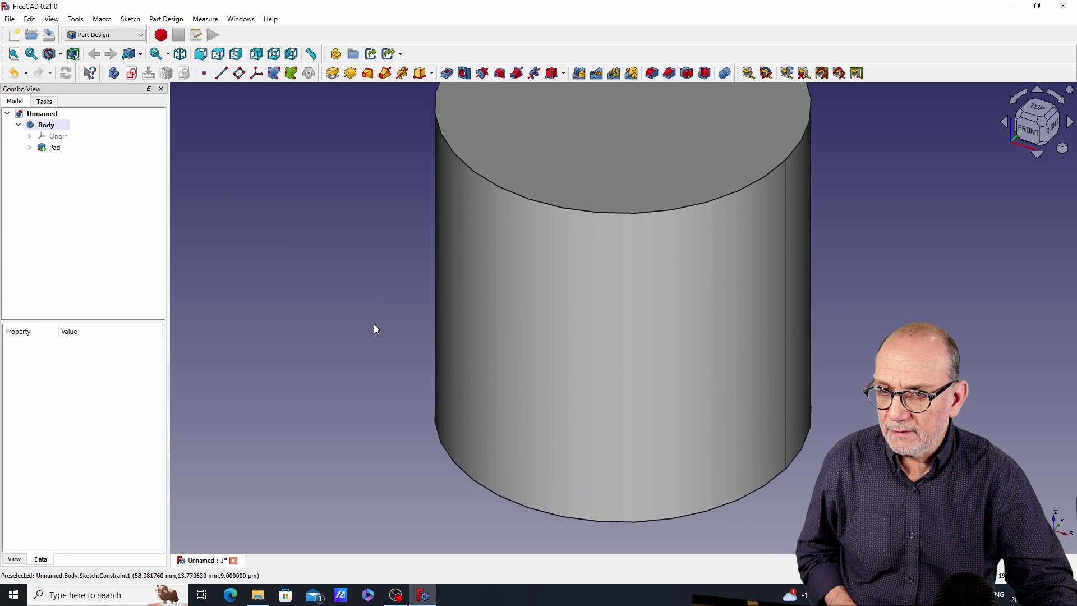
pyautogui.rightClick(1034, 141)
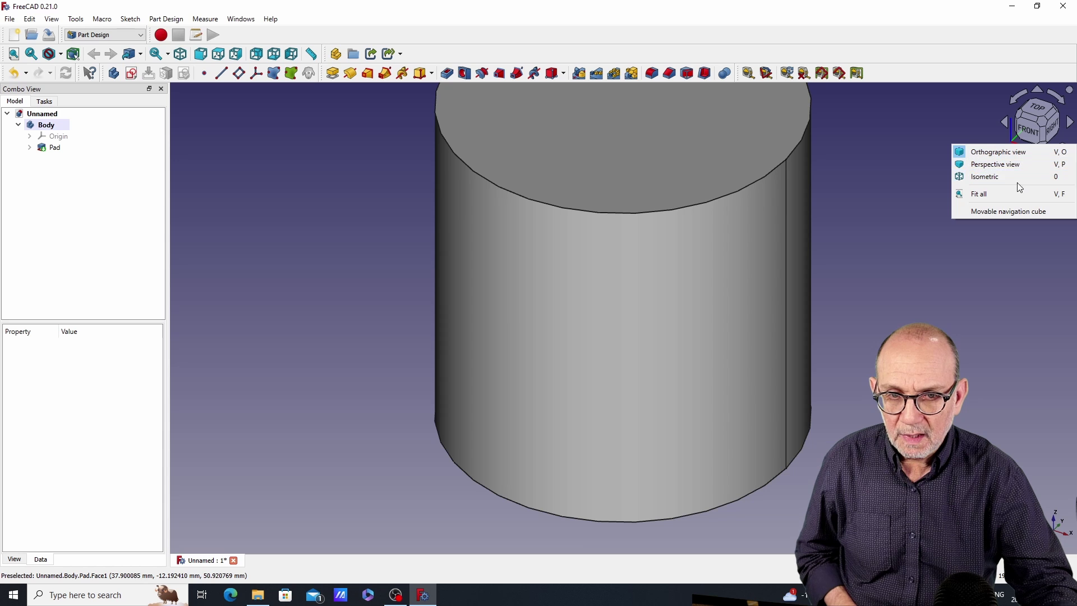
pyautogui.click(1010, 194)
pyautogui.moveTo(828, 369); pyautogui.dragTo(526, 411, button='middle')
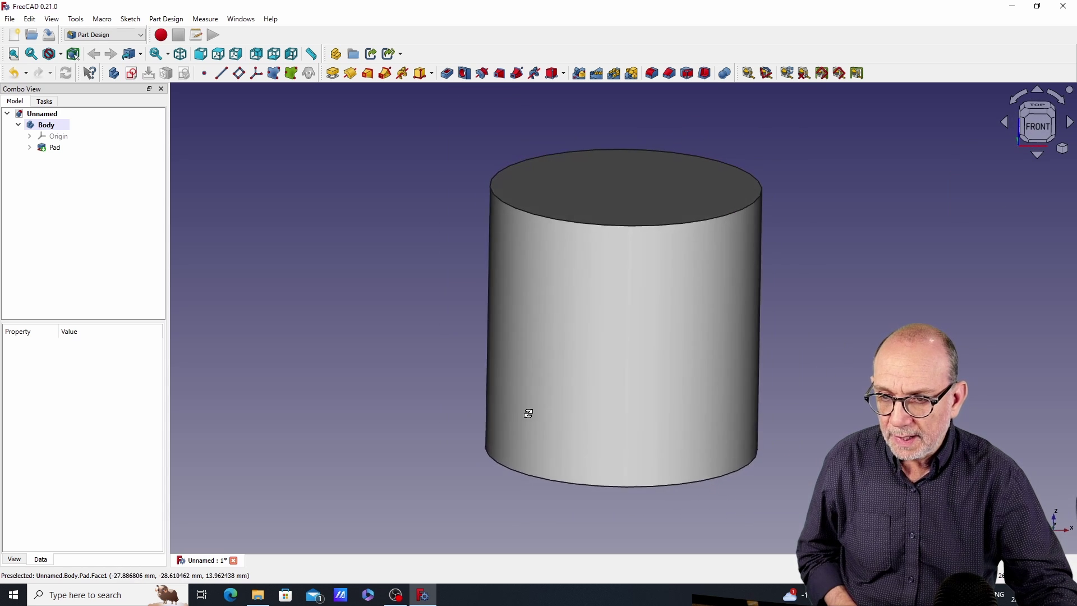
pyautogui.moveTo(695, 367); pyautogui.dragTo(692, 357, button='middle')
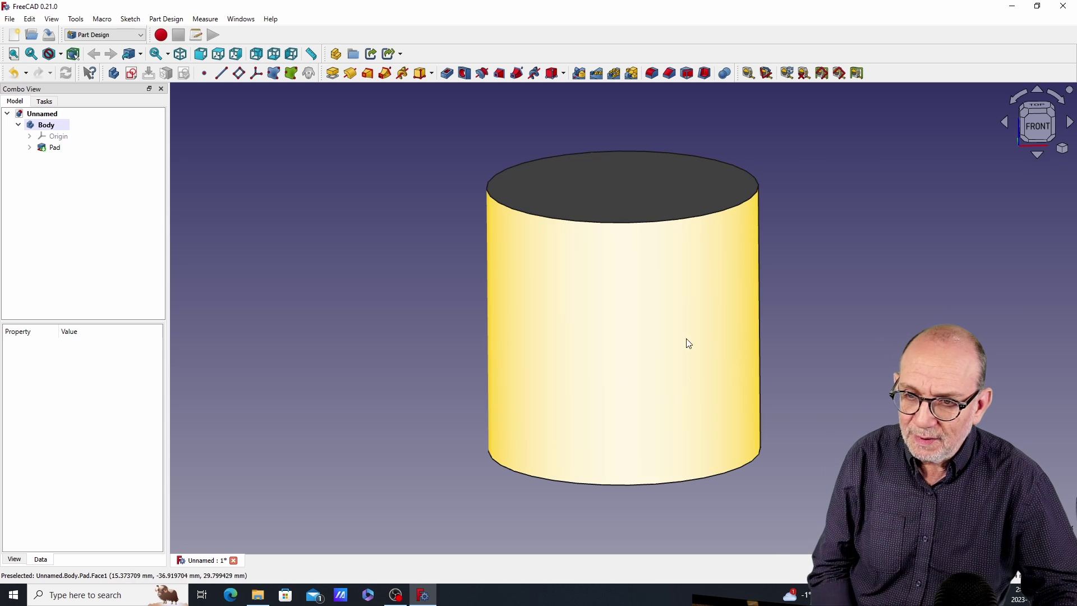
pyautogui.click(634, 336)
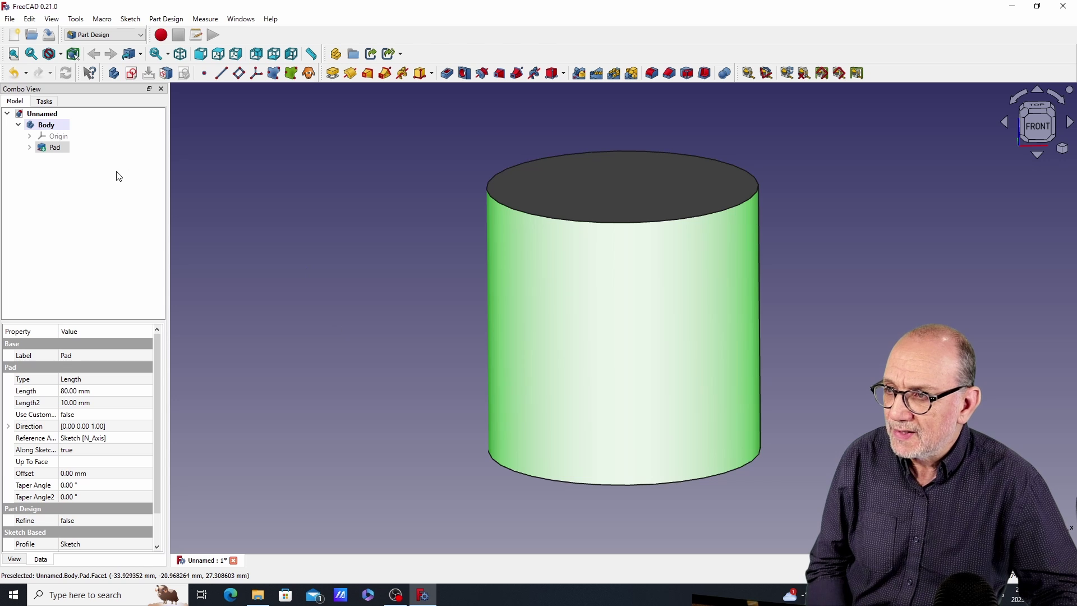
pyautogui.click(131, 73)
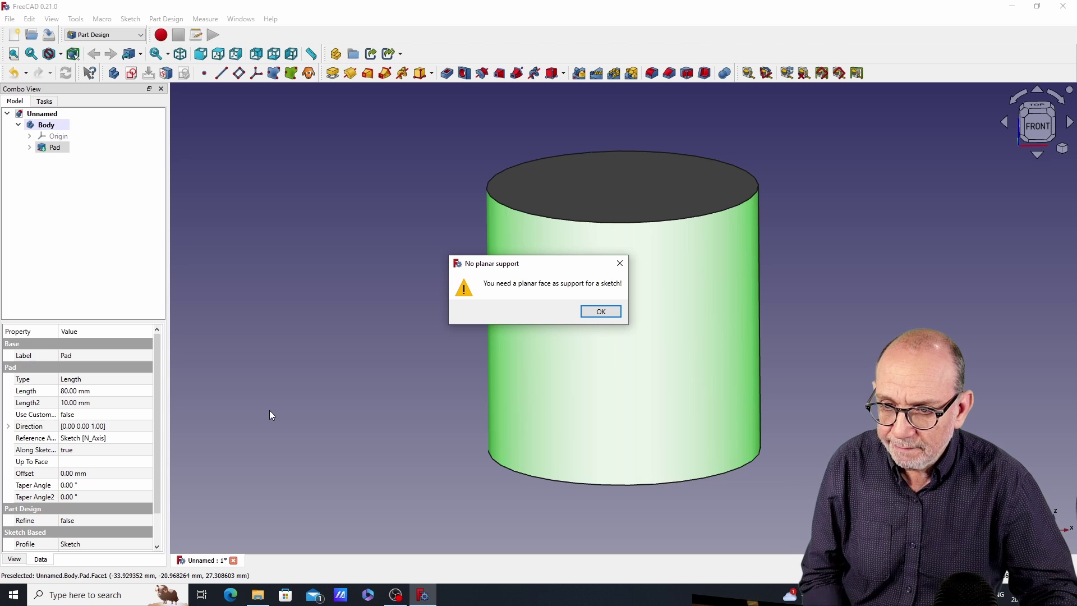
pyautogui.click(601, 311)
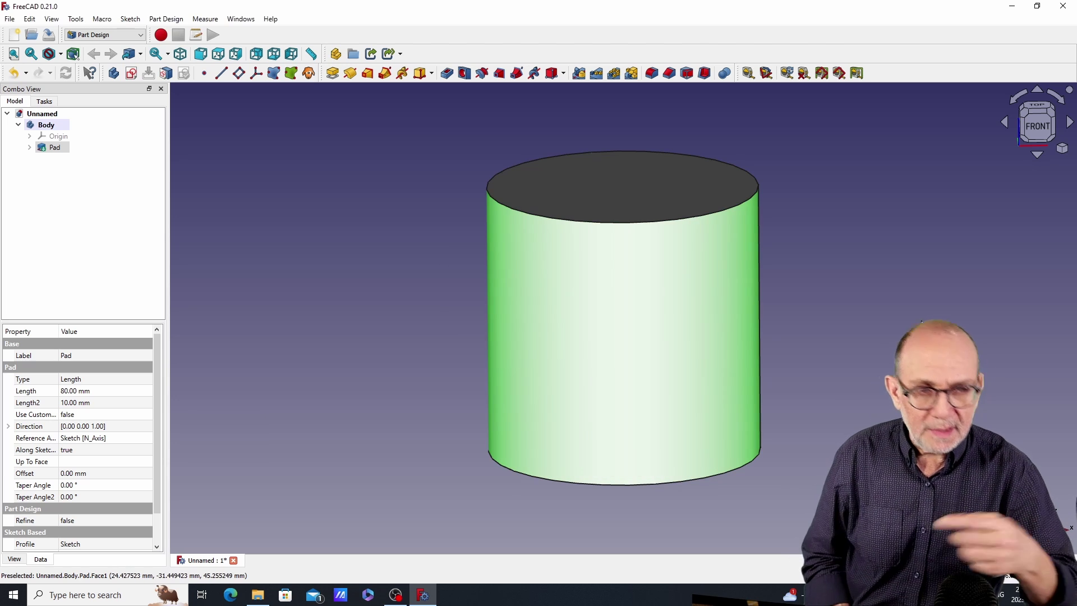
# - Preview a datum plane attached to the cylinder's flat top face, then cancel it
pyautogui.click(624, 146)
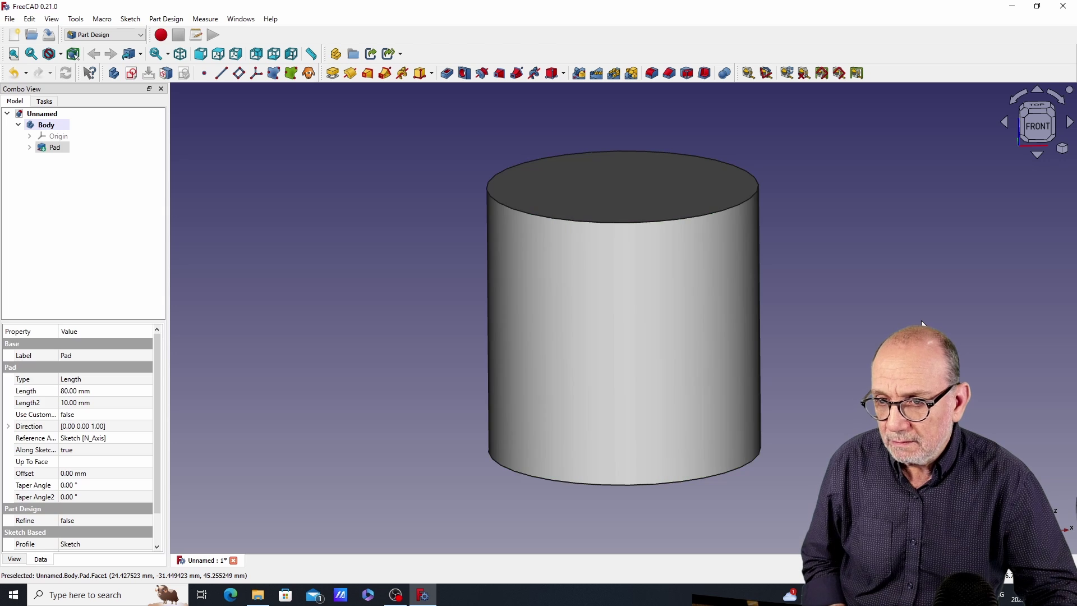
pyautogui.click(637, 180)
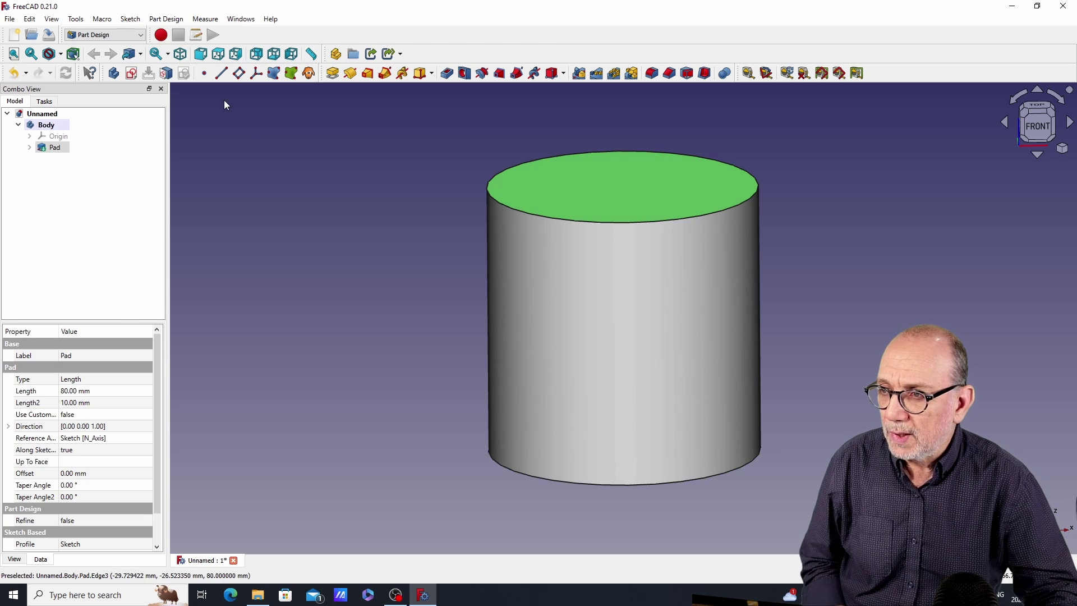
pyautogui.click(240, 74)
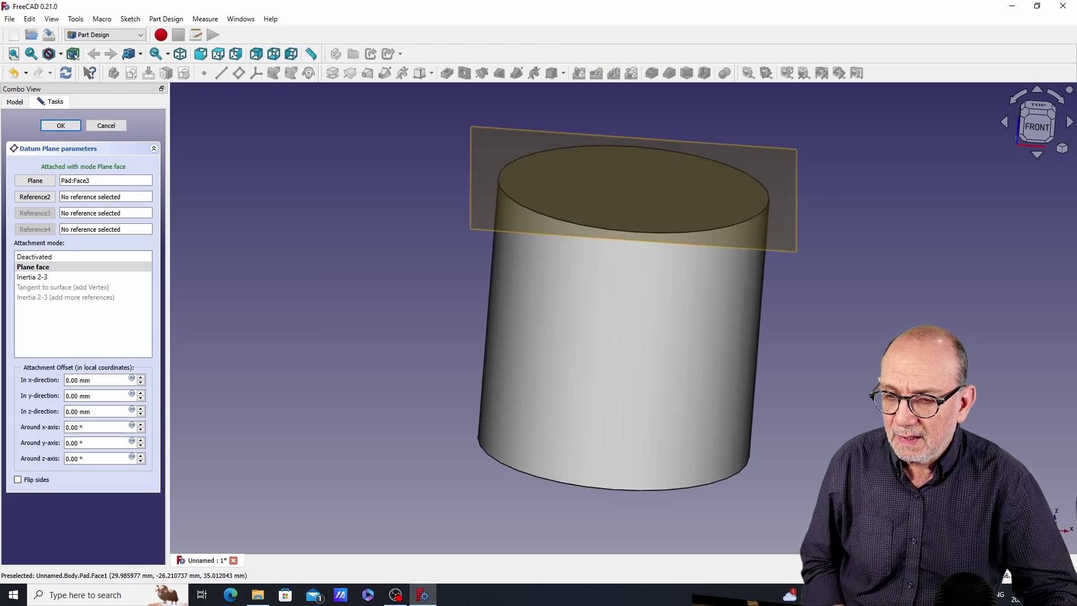
pyautogui.moveTo(860, 337); pyautogui.dragTo(872, 310, button='middle')
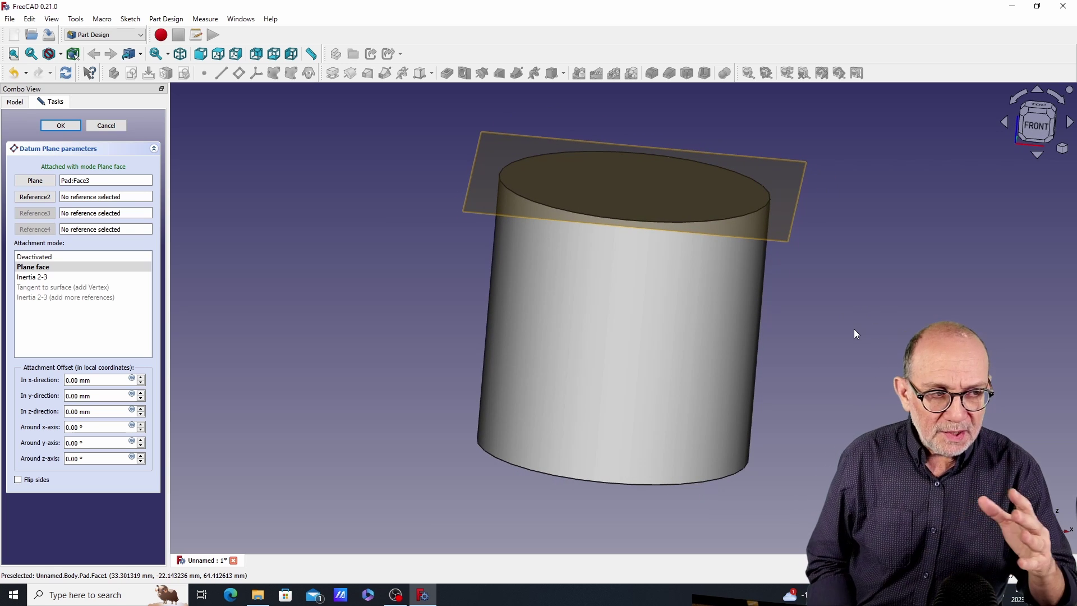
pyautogui.click(106, 125)
# - Create a new sketch on the body's XZ-plane
pyautogui.click(30, 148)
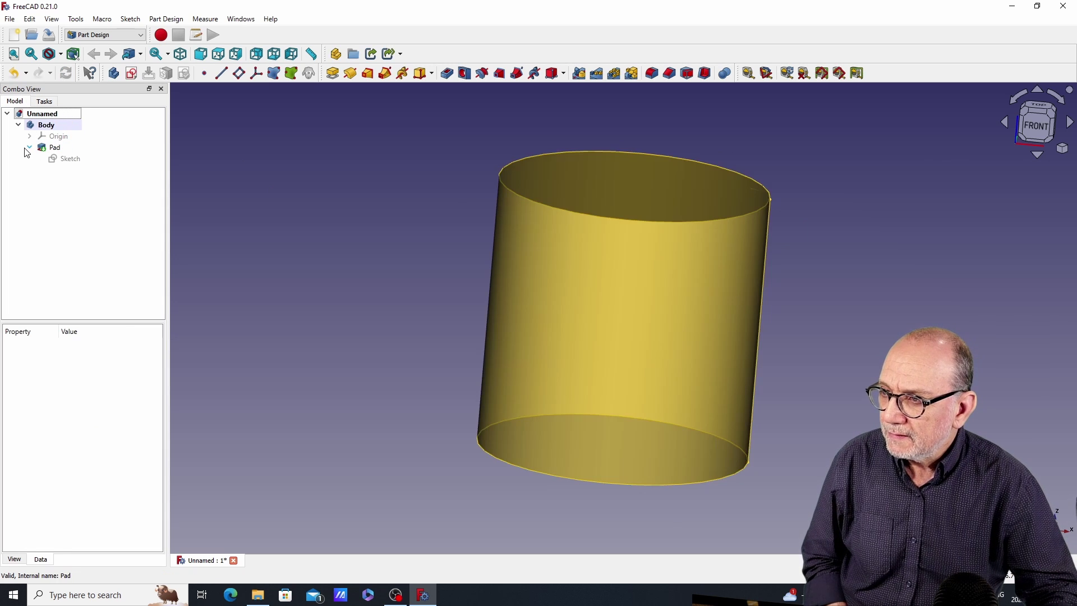
pyautogui.moveTo(880, 283); pyautogui.dragTo(885, 264, button='middle')
pyautogui.moveTo(339, 320); pyautogui.dragTo(343, 328, button='middle')
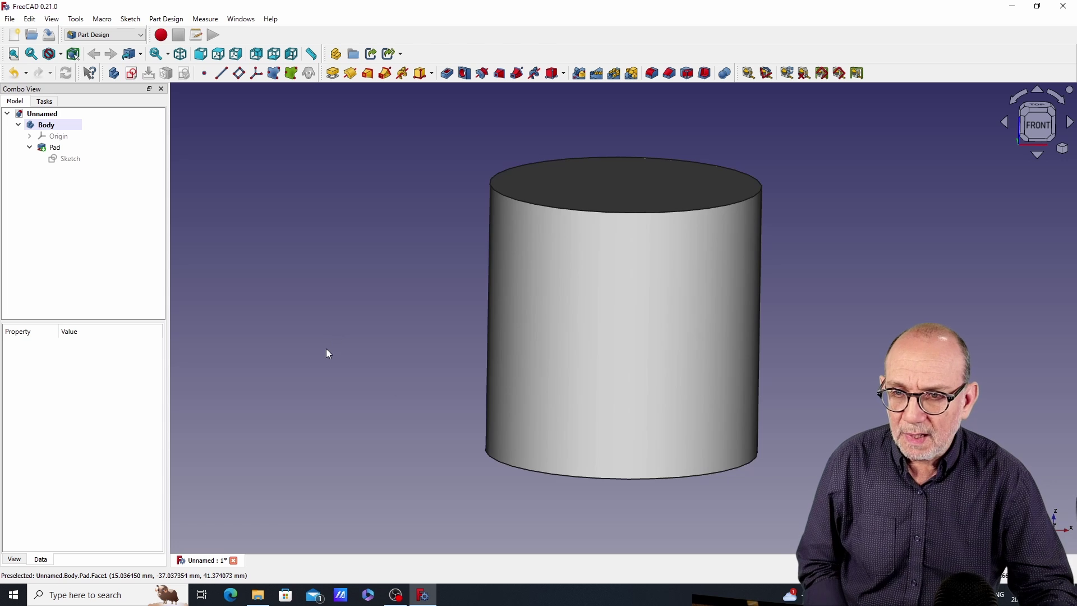
pyautogui.moveTo(850, 355); pyautogui.dragTo(566, 354, button='middle')
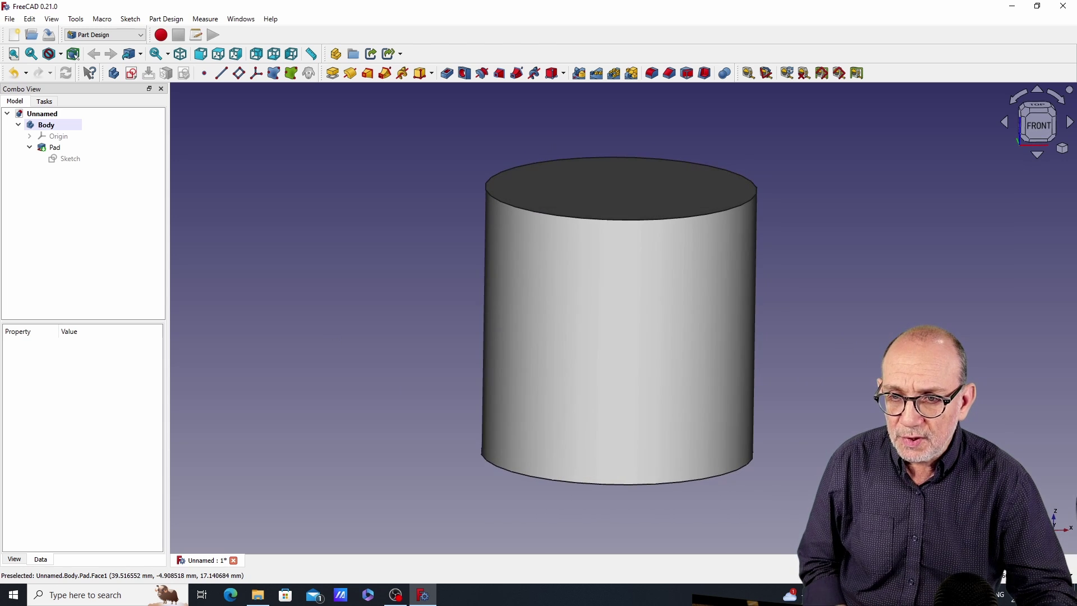
pyautogui.click(1040, 133)
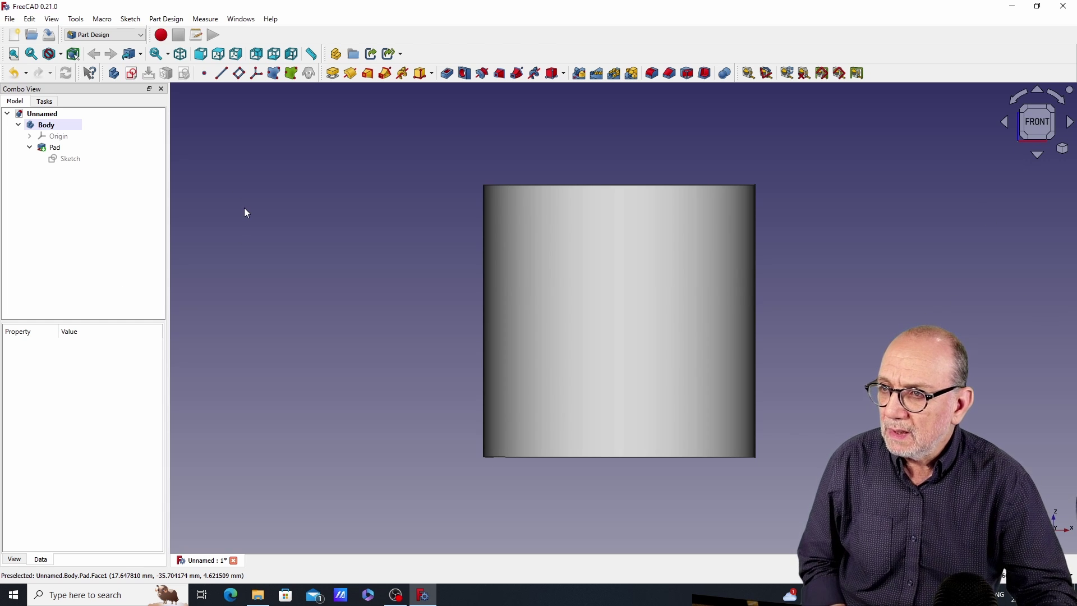
pyautogui.click(132, 73)
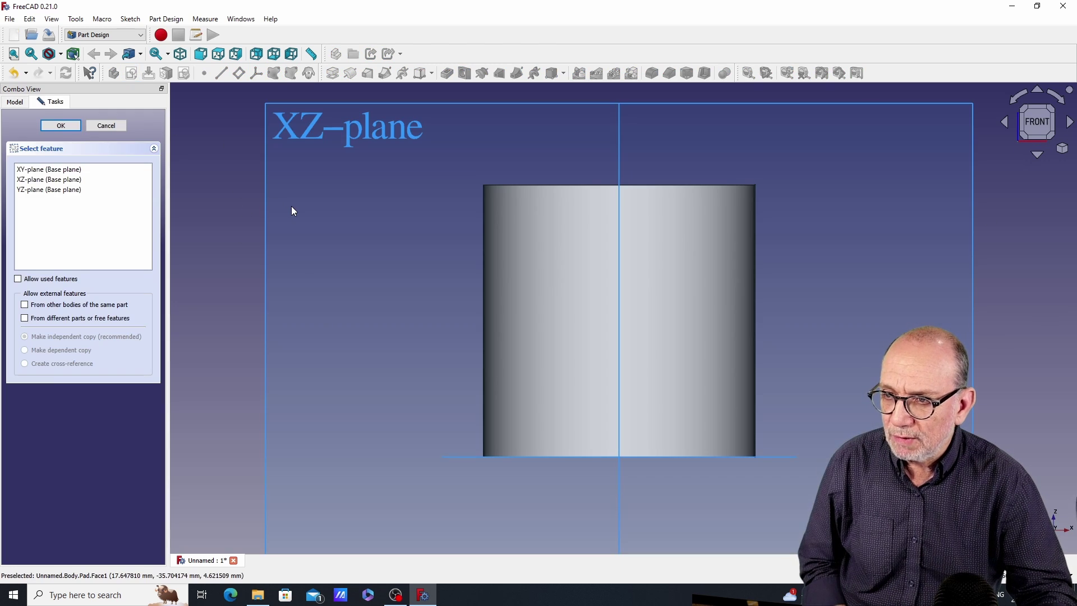
pyautogui.scroll(-5, 500, 308)
pyautogui.moveTo(500, 307); pyautogui.dragTo(598, 233, button='middle')
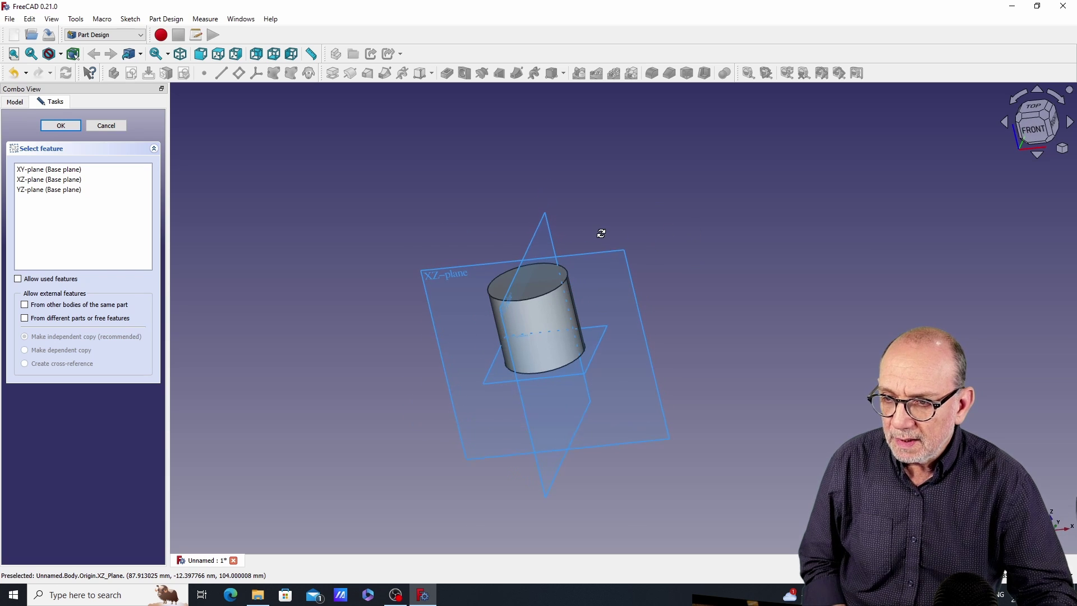
pyautogui.moveTo(756, 376); pyautogui.dragTo(781, 394, button='middle')
pyautogui.moveTo(823, 296); pyautogui.dragTo(773, 297, button='middle')
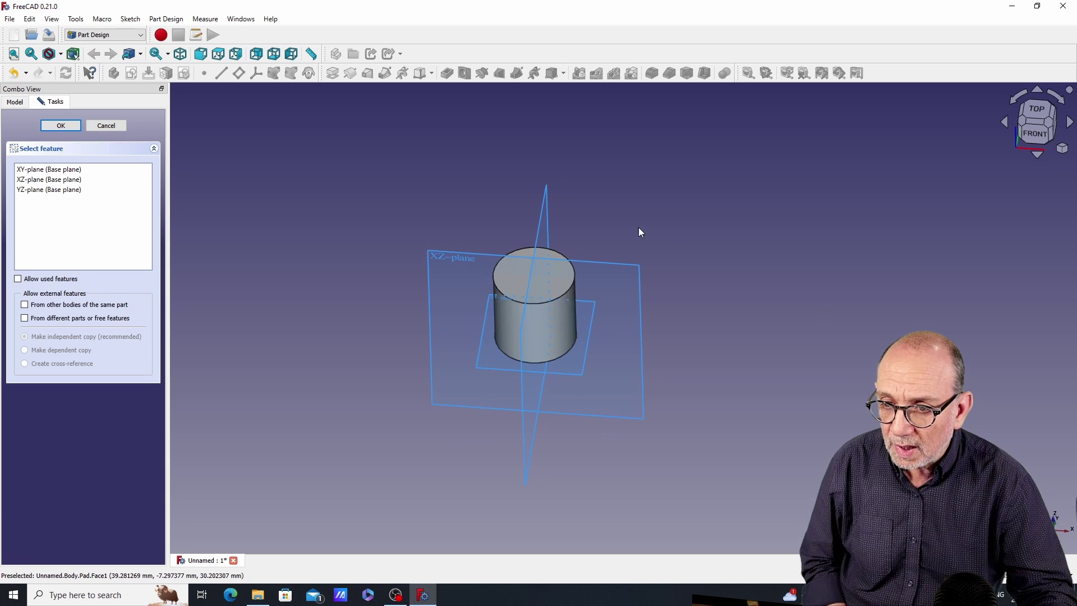
pyautogui.click(590, 263)
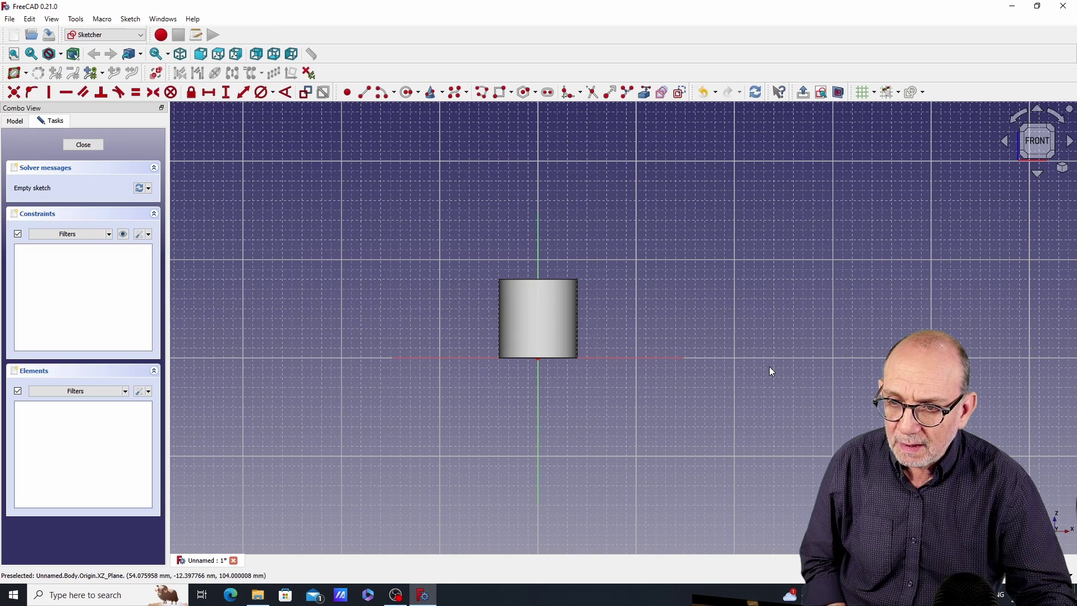
# - Sketch a circle about 30 mm in diameter near the middle of the cylinder's front outline, and close the sketch
pyautogui.moveTo(957, 382)
pyautogui.mouseDown(button='middle')
pyautogui.moveTo(766, 339)
pyautogui.moveTo(813, 327)
pyautogui.mouseUp(button='middle')
pyautogui.scroll(2, 767, 339)
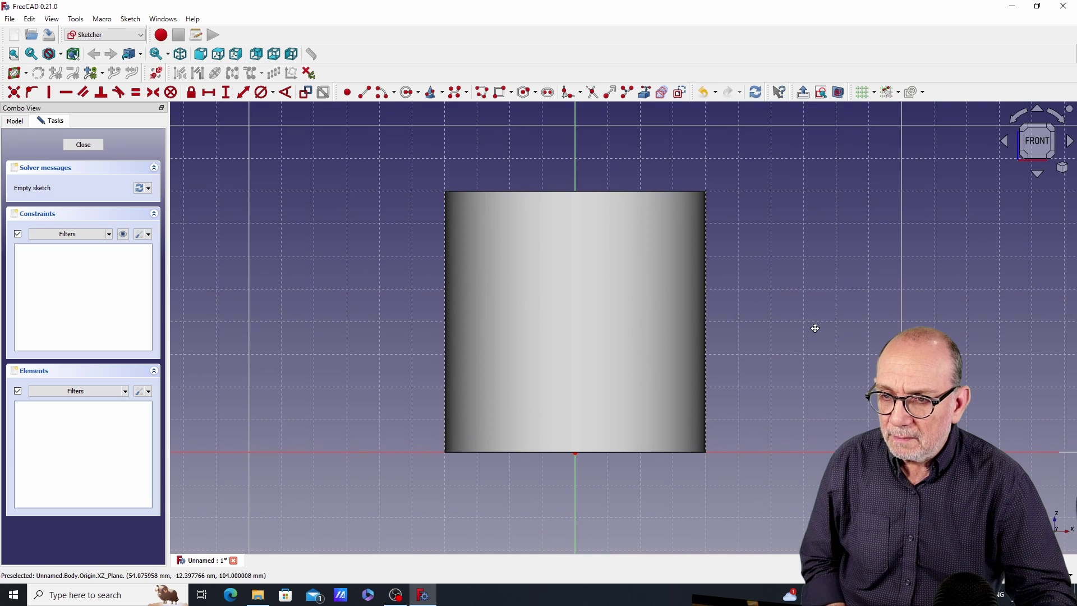
pyautogui.click(407, 93)
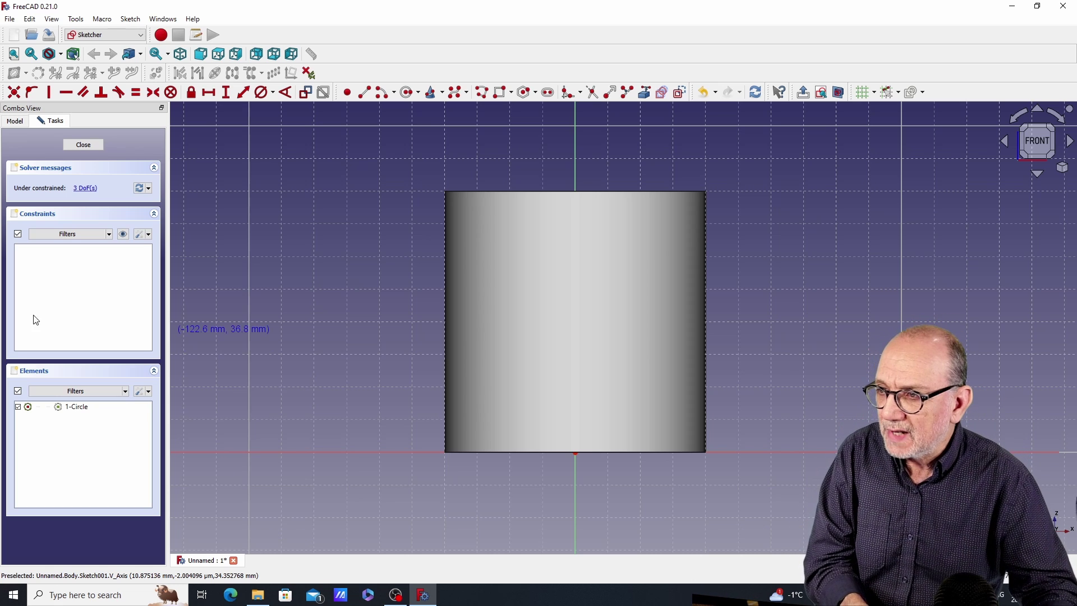
pyautogui.click(83, 145)
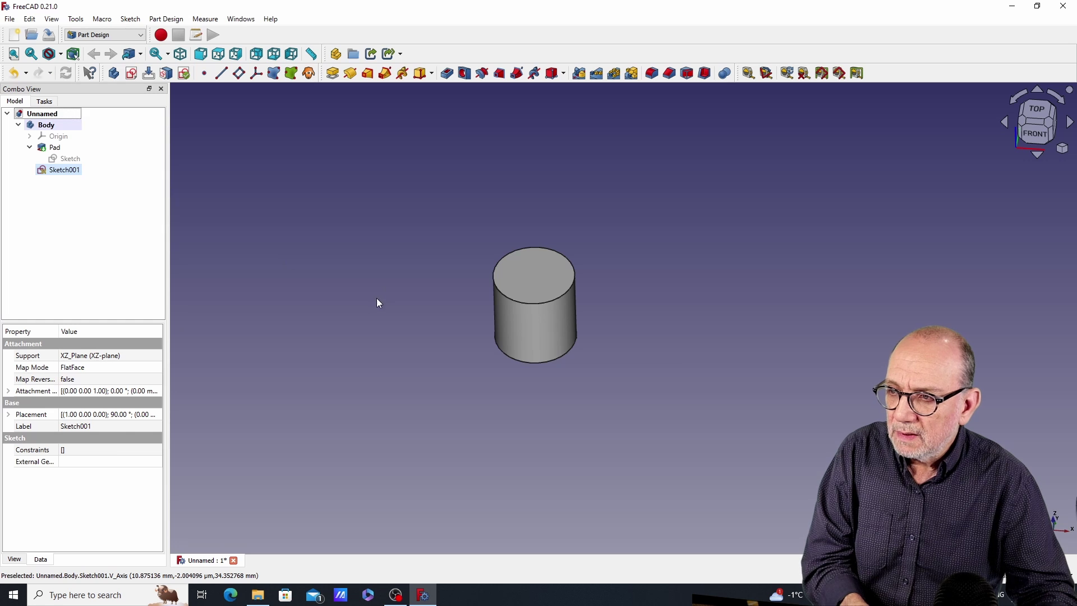
# - Set the body's transparency to 90 in its display properties so the circle inside the cylinder can be seen
pyautogui.moveTo(406, 295); pyautogui.dragTo(479, 279, button='middle')
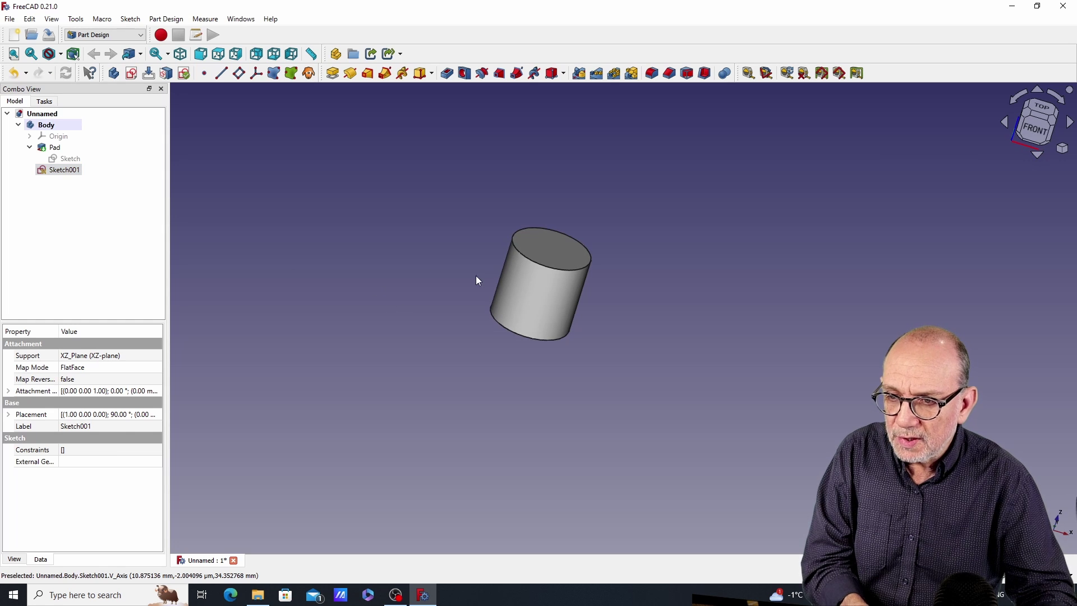
pyautogui.click(1064, 150)
pyautogui.click(997, 195)
pyautogui.moveTo(976, 259); pyautogui.dragTo(957, 213, button='middle')
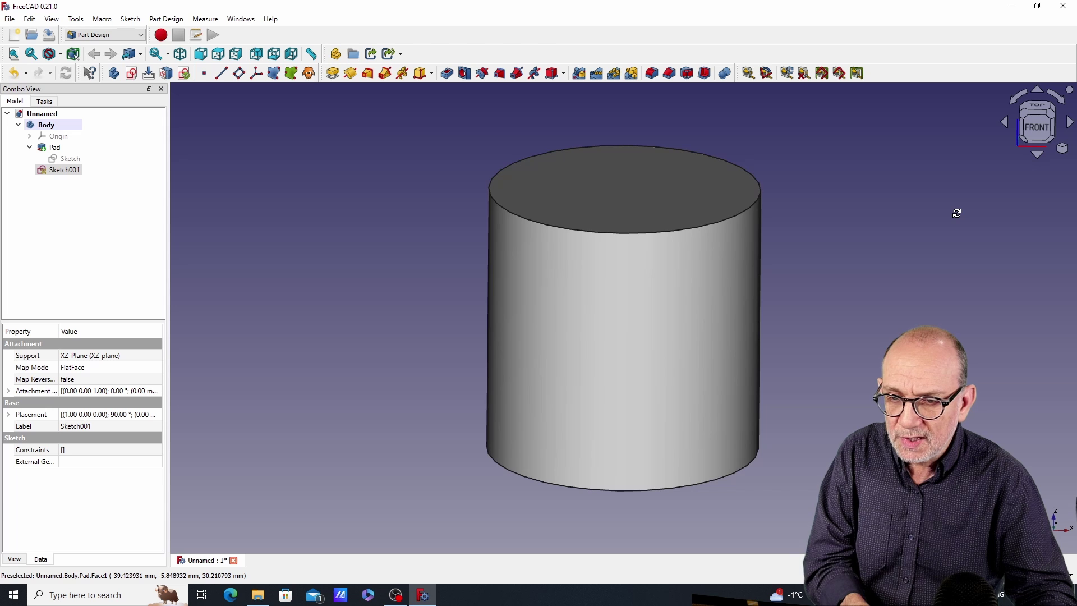
pyautogui.click(641, 355)
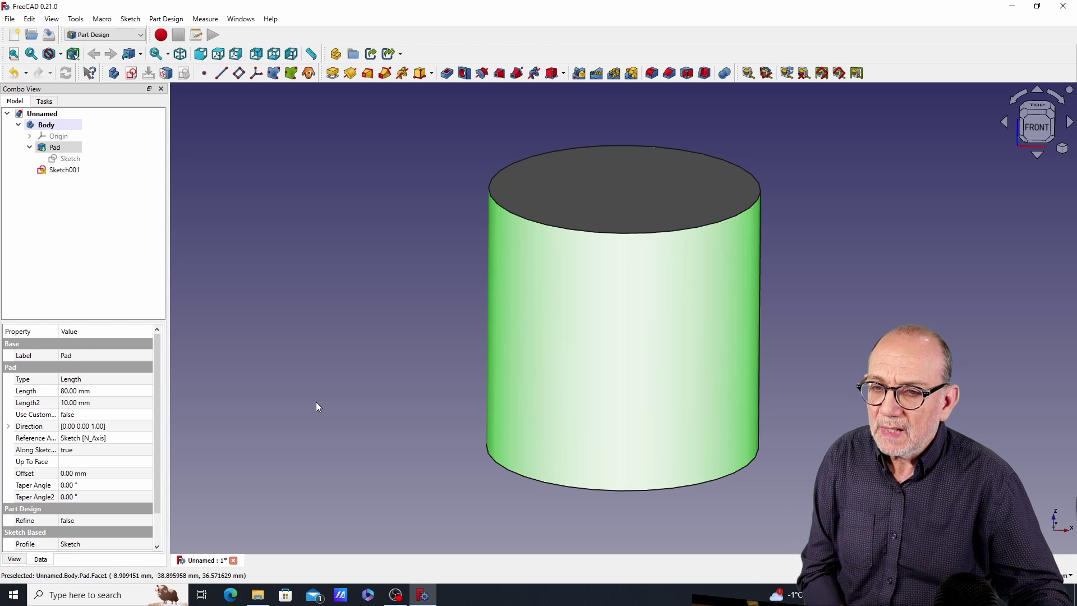
pyautogui.click(58, 126)
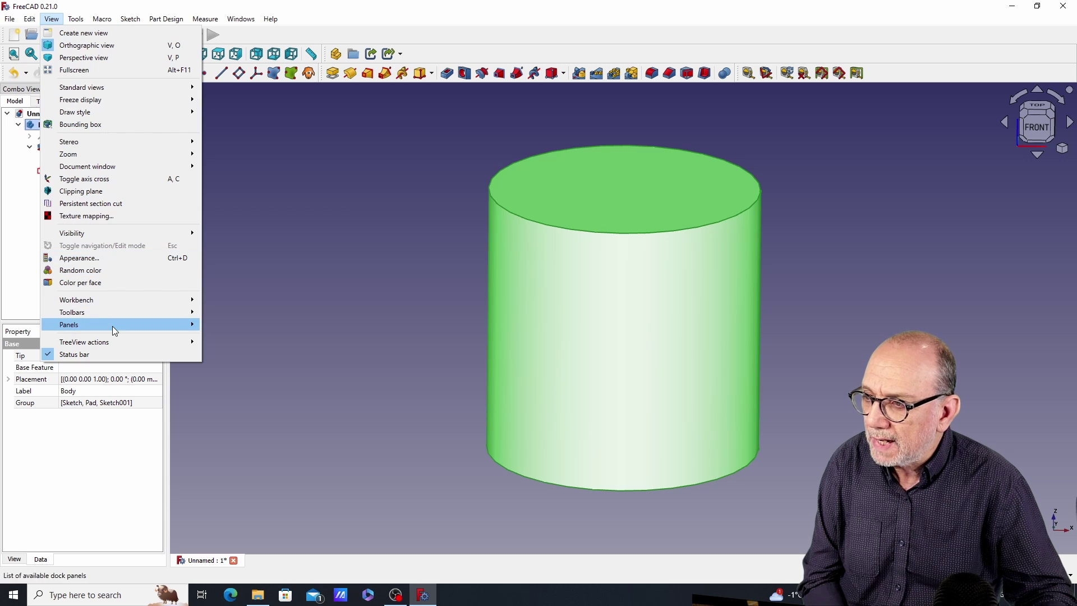
pyautogui.click(106, 261)
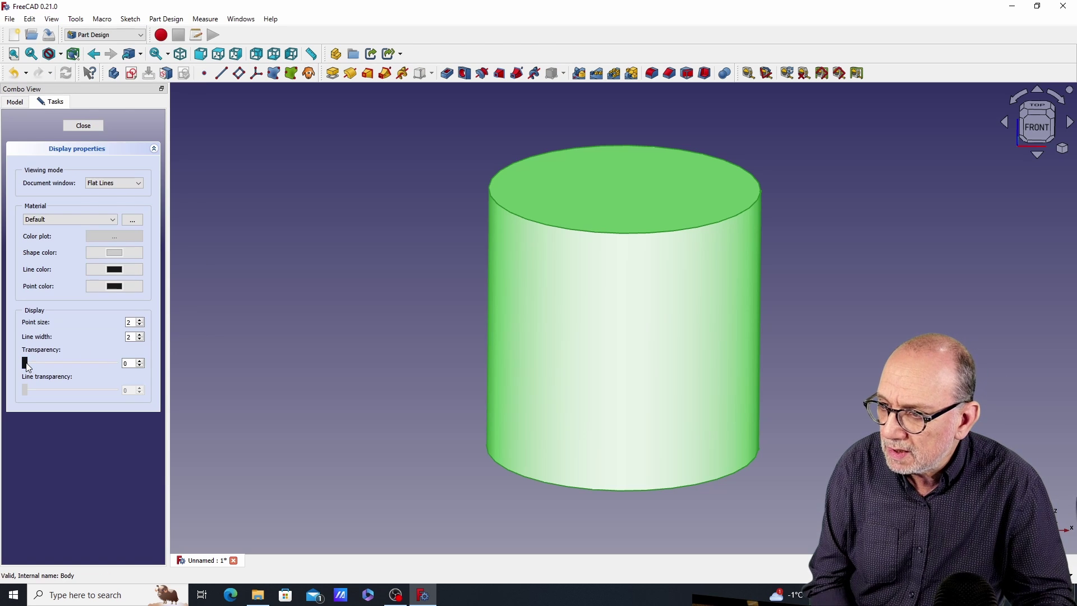
pyautogui.moveTo(26, 361); pyautogui.dragTo(112, 365)
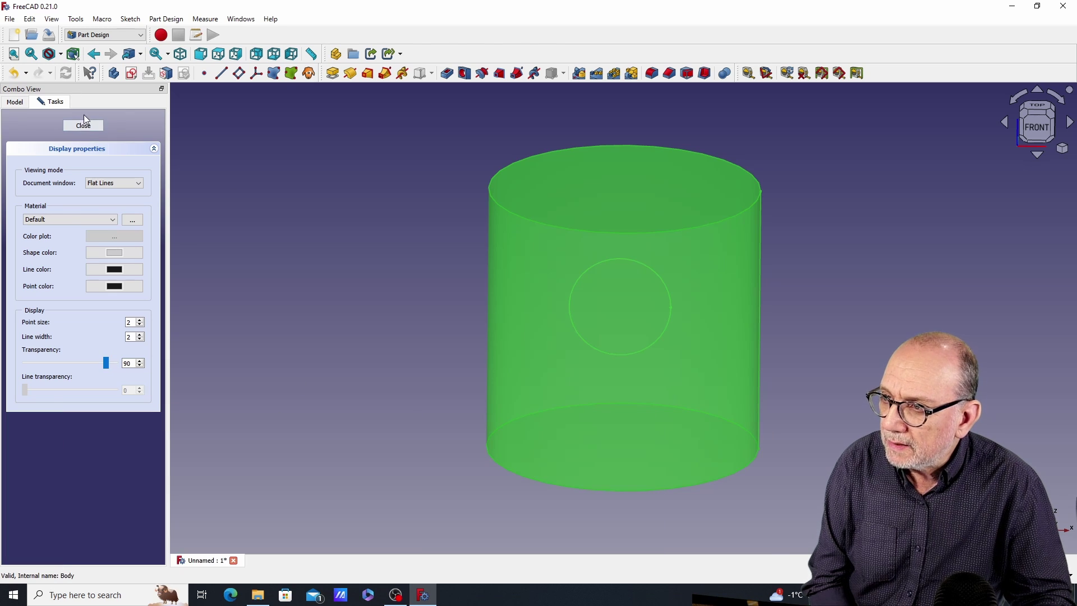
pyautogui.click(84, 127)
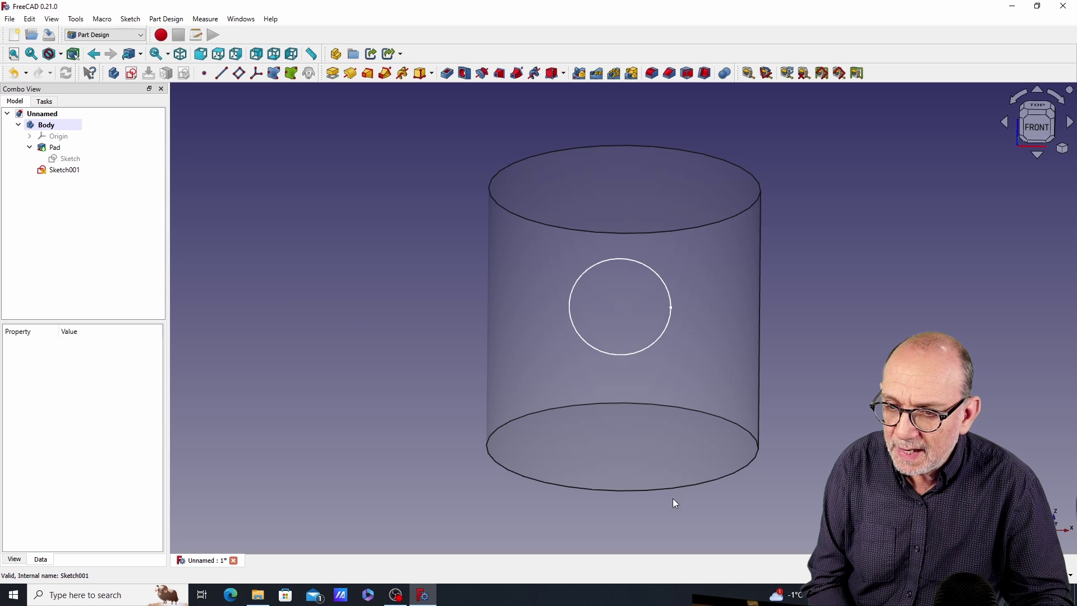
# - Reopen the circle sketch on the XZ-plane and constrain the circle's diameter to 40 mm
pyautogui.moveTo(592, 518); pyautogui.dragTo(598, 485, button='middle')
pyautogui.click(60, 171)
pyautogui.doubleClick(60, 171)
pyautogui.scroll(1, 317, 319)
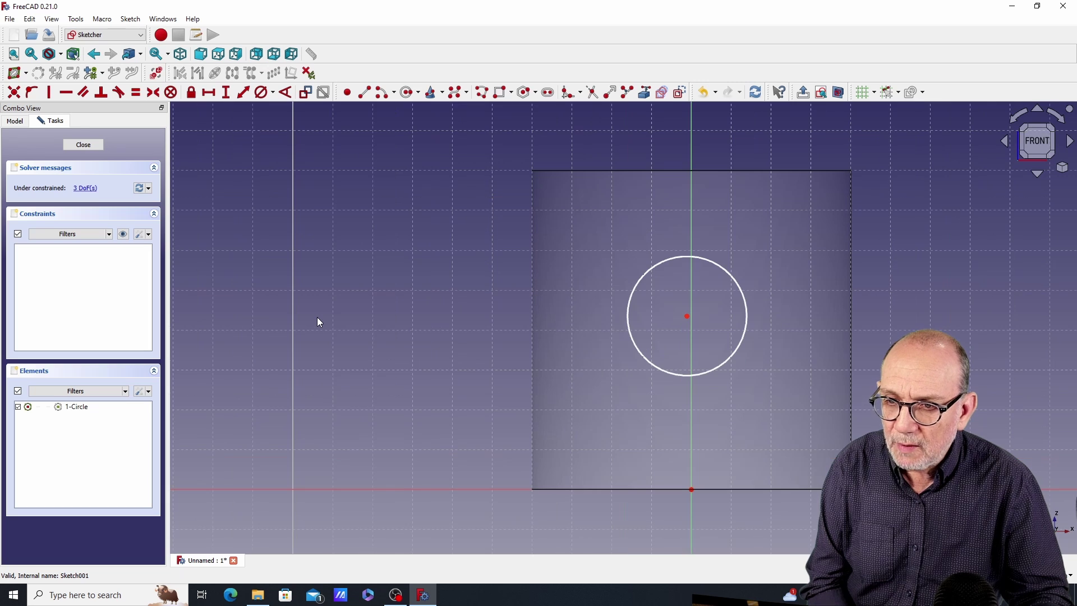
pyautogui.moveTo(793, 337); pyautogui.dragTo(726, 328, button='middle')
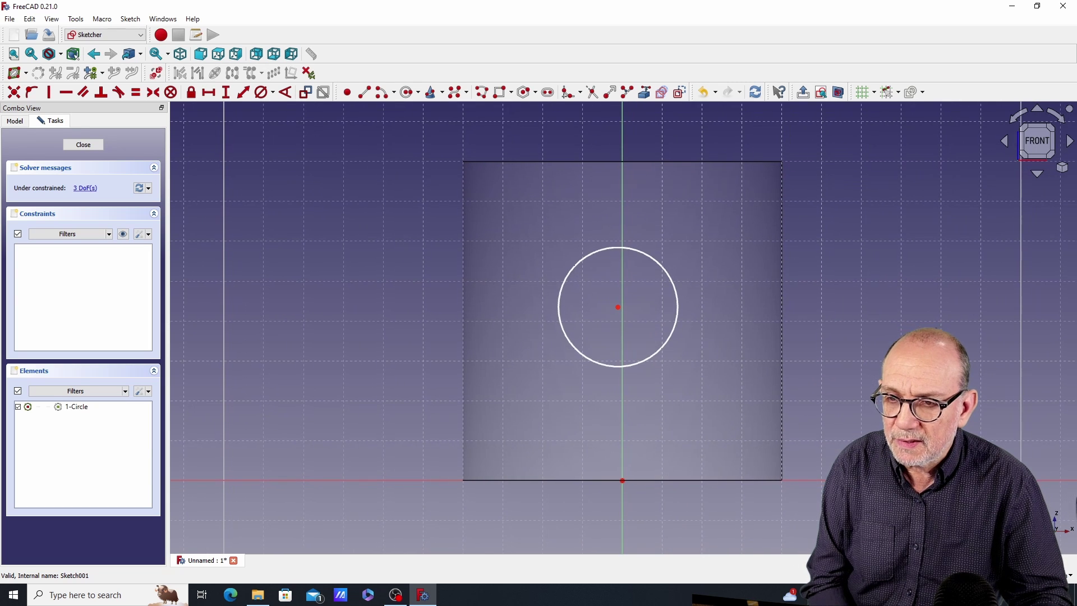
pyautogui.click(263, 92)
pyautogui.click(599, 255)
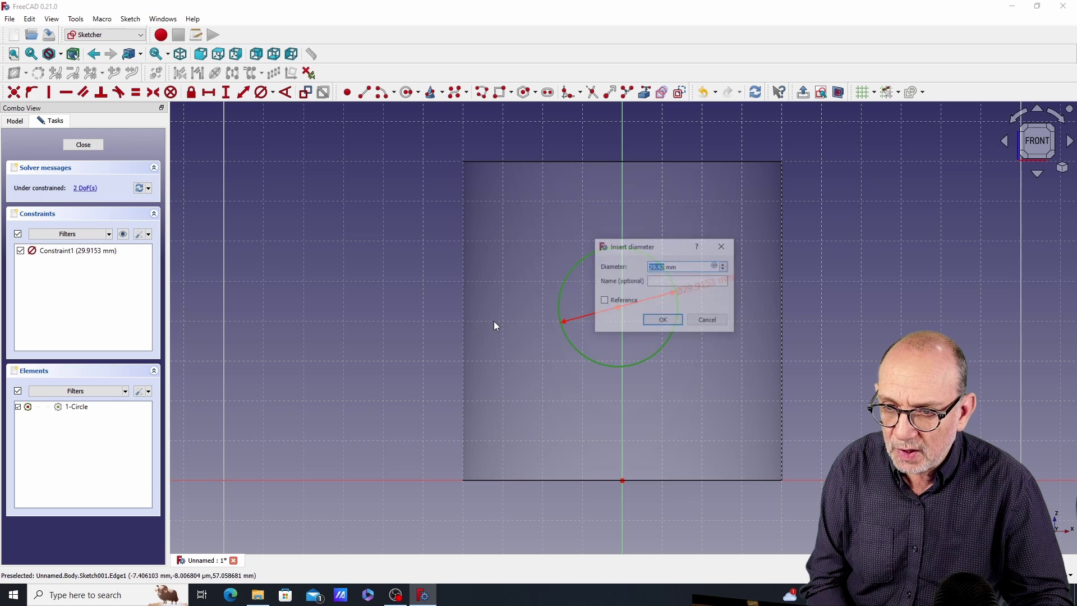
pyautogui.write('40')
pyautogui.press('Return')
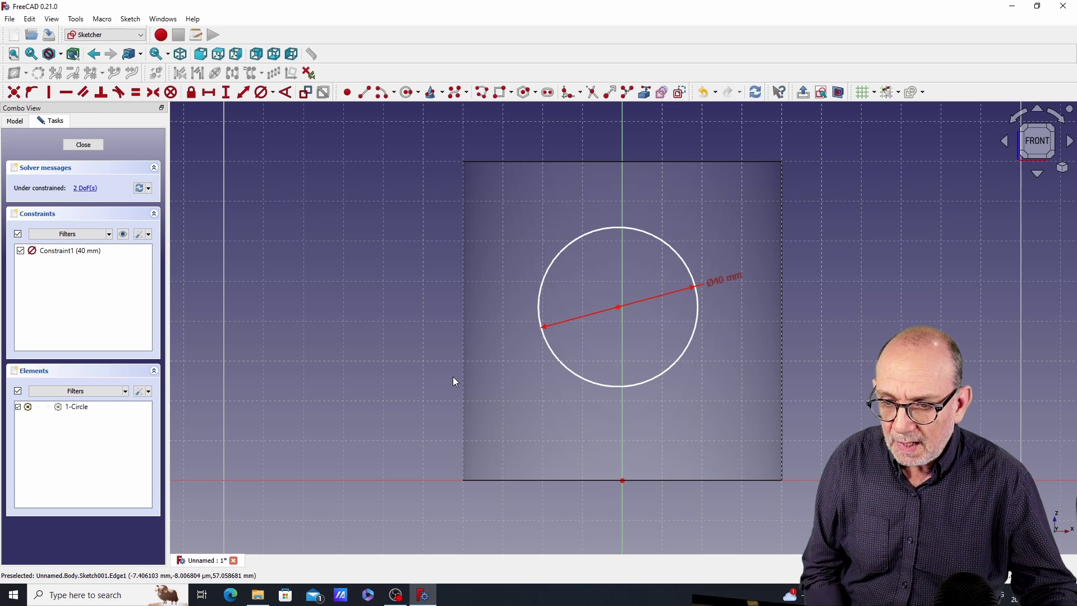
pyautogui.press('Escape')
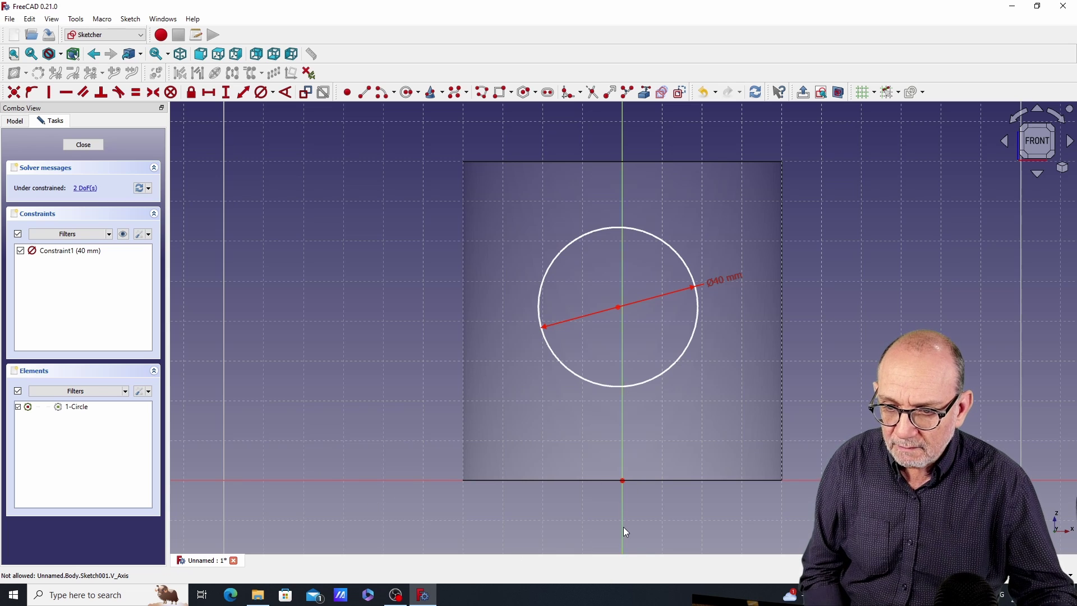
# - Constrain the vertical distance between the origin and the circle's centre to 40 mm
pyautogui.click(623, 481)
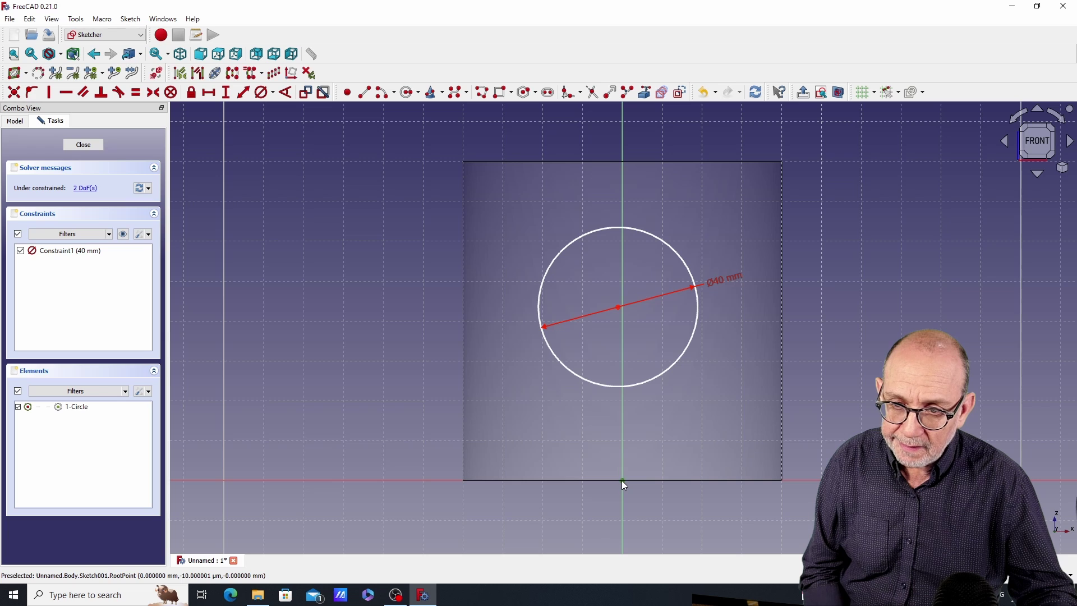
pyautogui.click(618, 308)
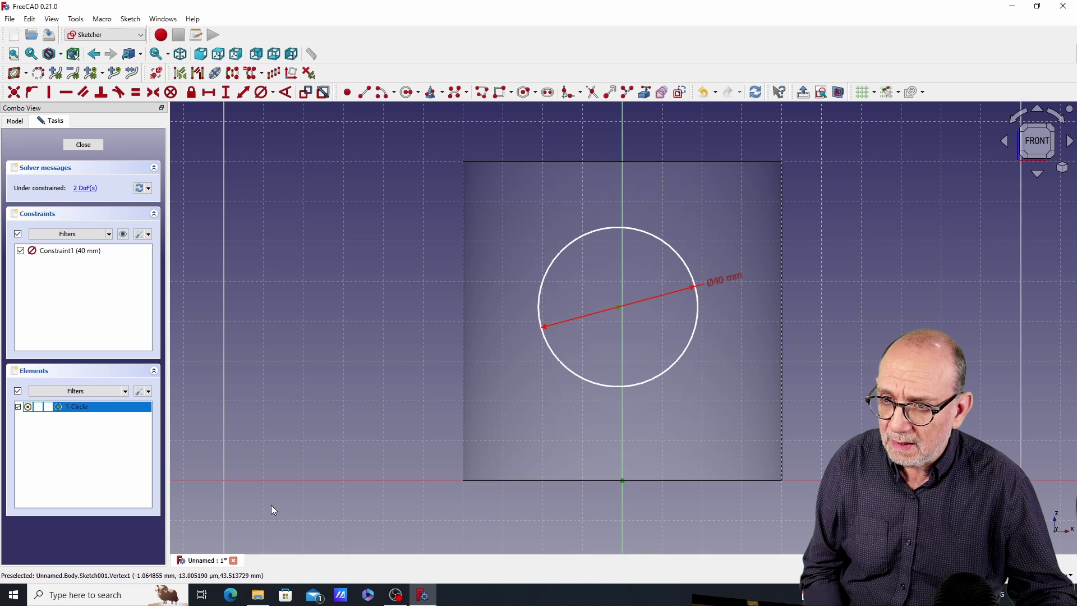
pyautogui.click(227, 93)
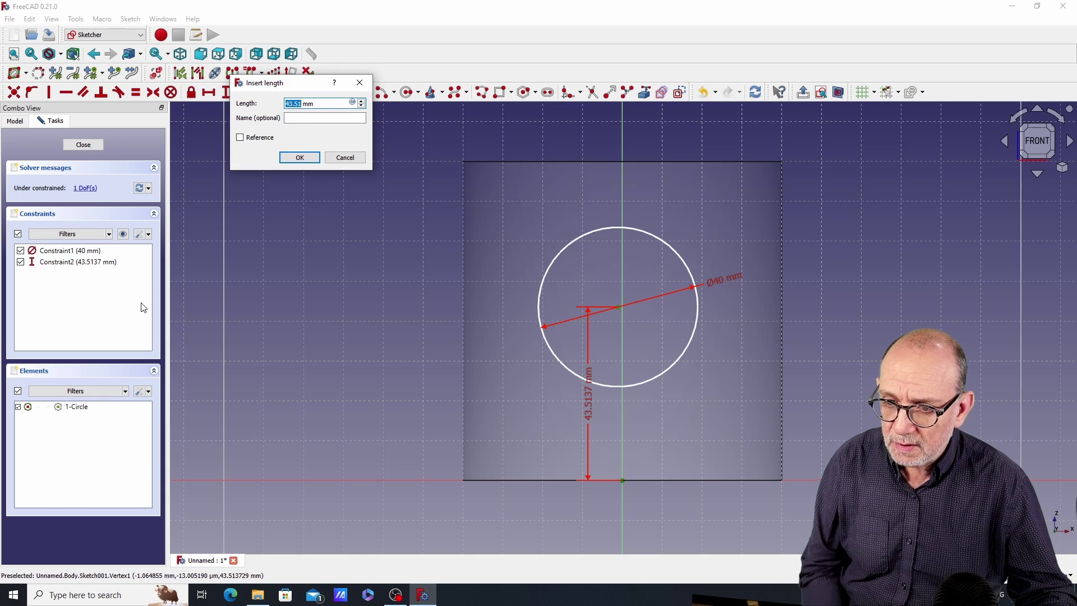
pyautogui.write('40')
pyautogui.press('Return')
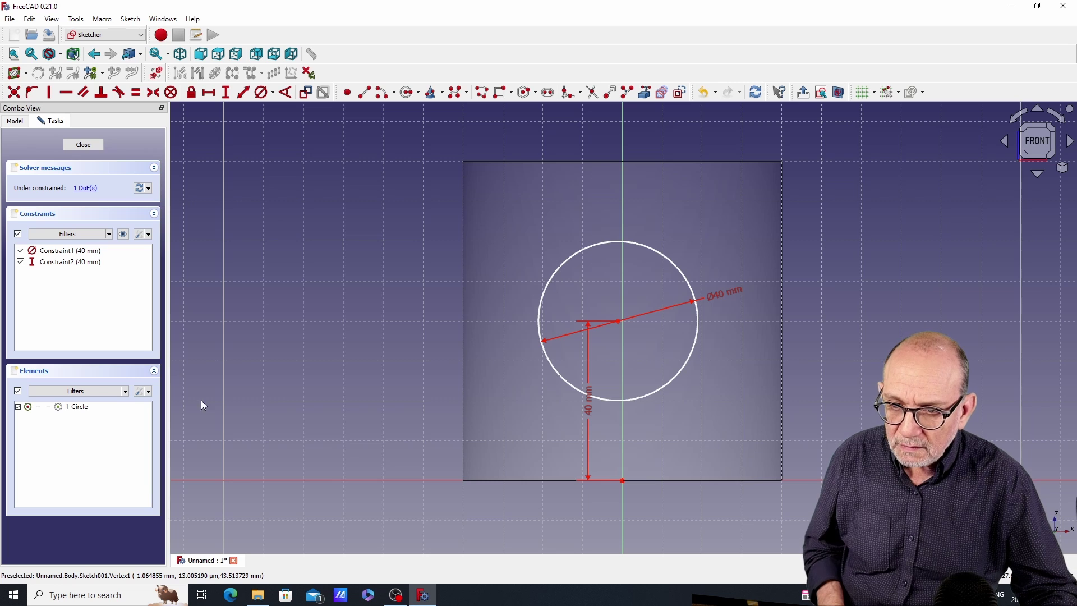
# - Constrain the horizontal distance between the origin and the circle's centre to 0 mm, and close the sketch
pyautogui.click(623, 481)
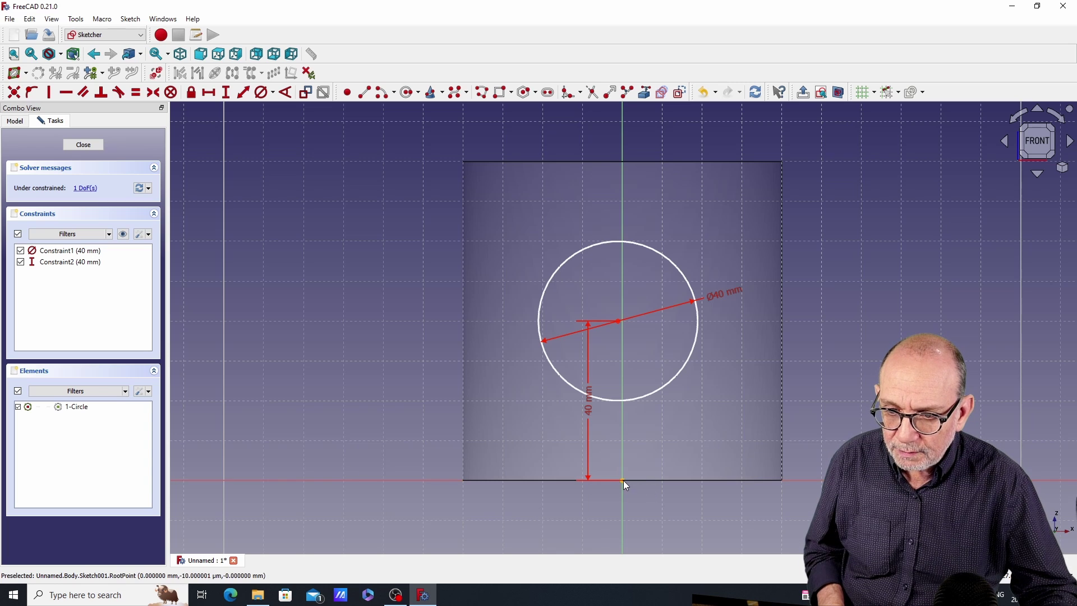
pyautogui.click(618, 321)
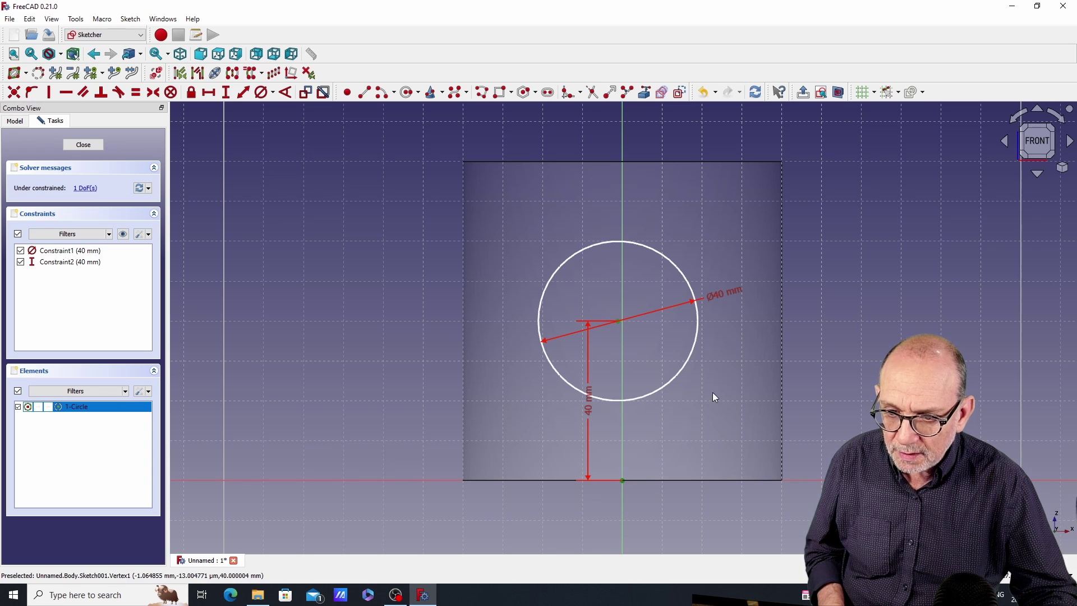
pyautogui.click(208, 92)
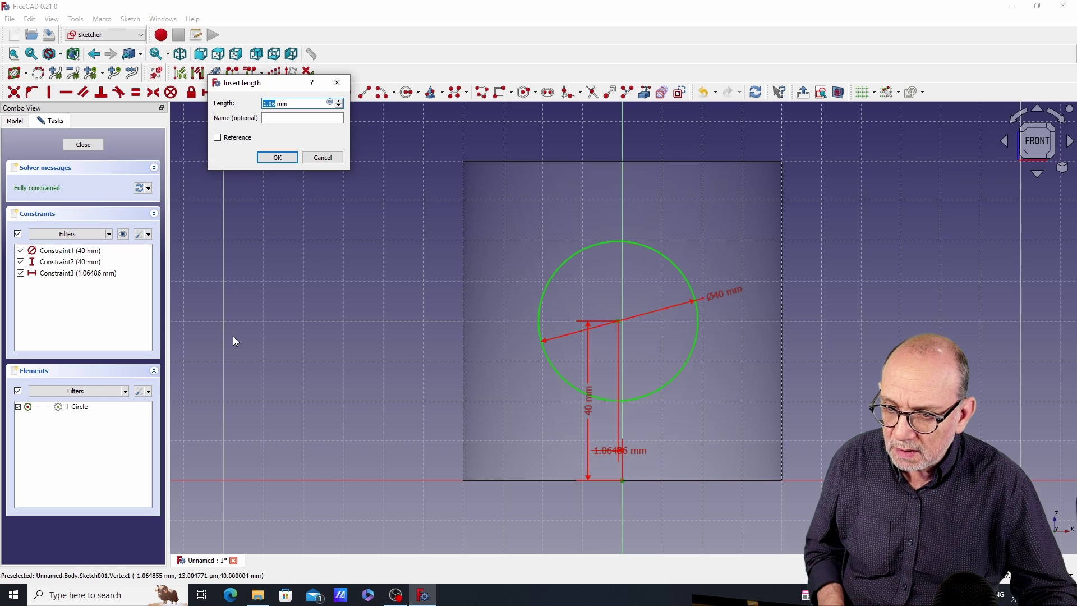
pyautogui.write('0')
pyautogui.press('Return')
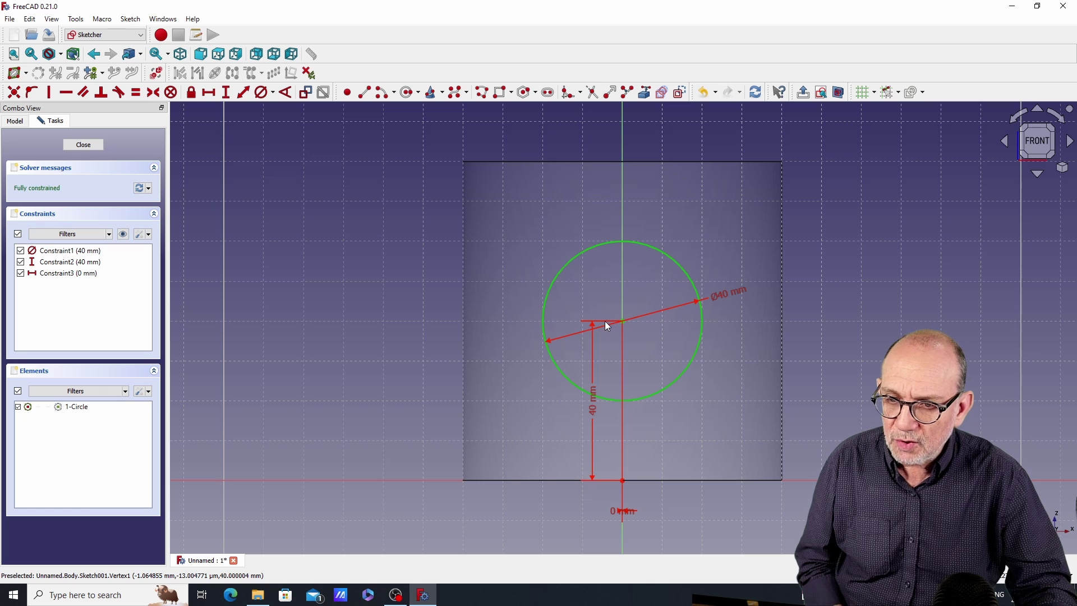
pyautogui.click(83, 145)
# - Set the Z position of the XZ-plane circle sketch's attachment offset to 40 mm
pyautogui.moveTo(979, 320)
pyautogui.mouseDown(button='middle')
pyautogui.moveTo(733, 336)
pyautogui.moveTo(711, 323)
pyautogui.moveTo(785, 324)
pyautogui.moveTo(721, 339)
pyautogui.moveTo(718, 329)
pyautogui.moveTo(754, 310)
pyautogui.moveTo(781, 307)
pyautogui.moveTo(721, 342)
pyautogui.moveTo(825, 286)
pyautogui.moveTo(840, 216)
pyautogui.moveTo(818, 247)
pyautogui.mouseUp(button='middle')
pyautogui.click(59, 170)
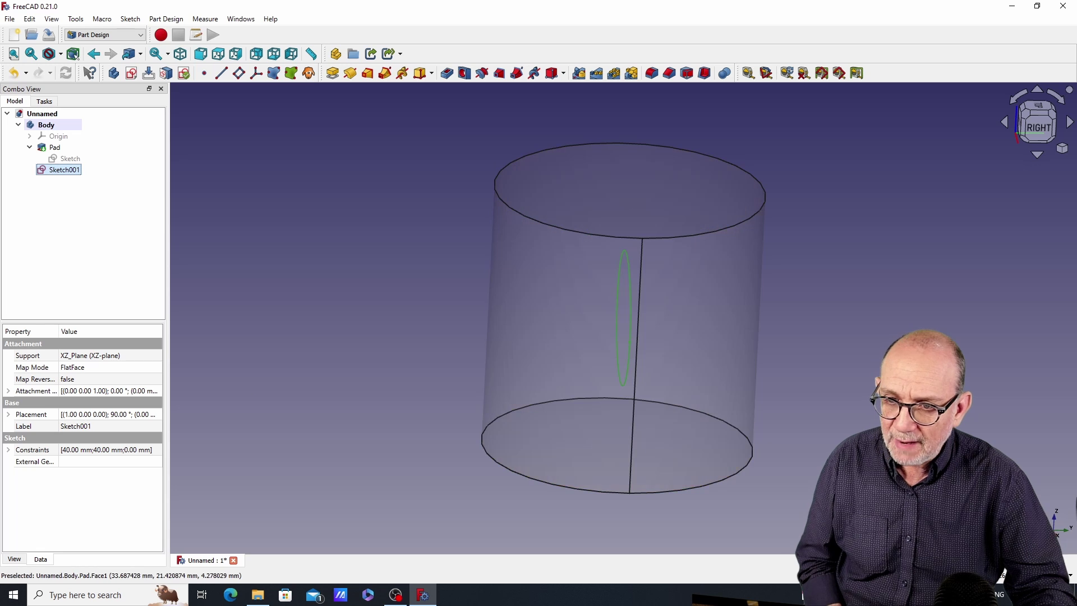
pyautogui.press('3')
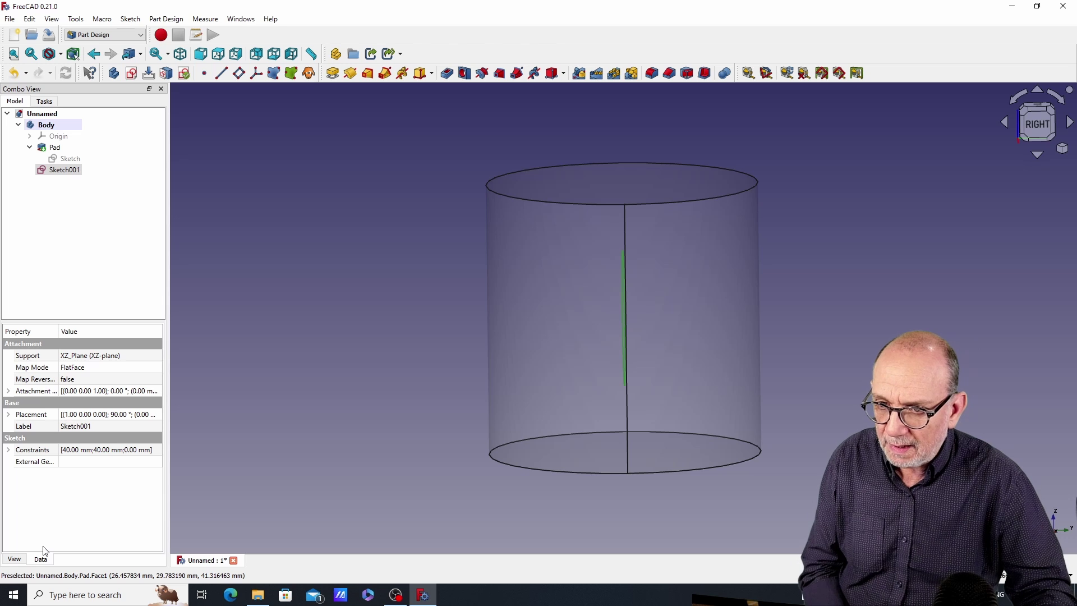
pyautogui.click(8, 391)
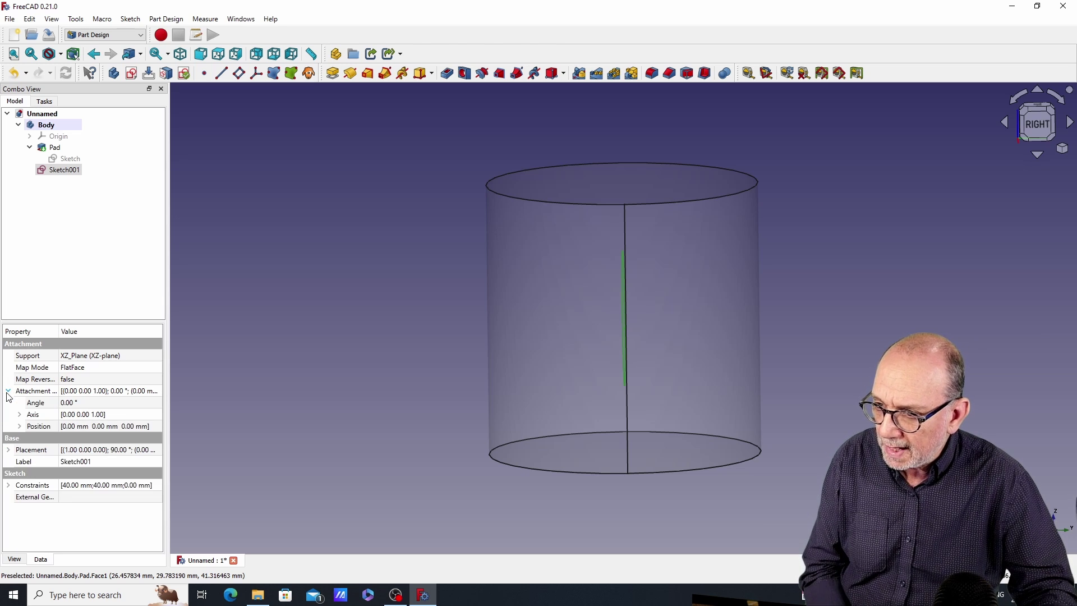
pyautogui.click(20, 428)
pyautogui.moveTo(344, 483); pyautogui.dragTo(316, 517, button='middle')
pyautogui.click(78, 462)
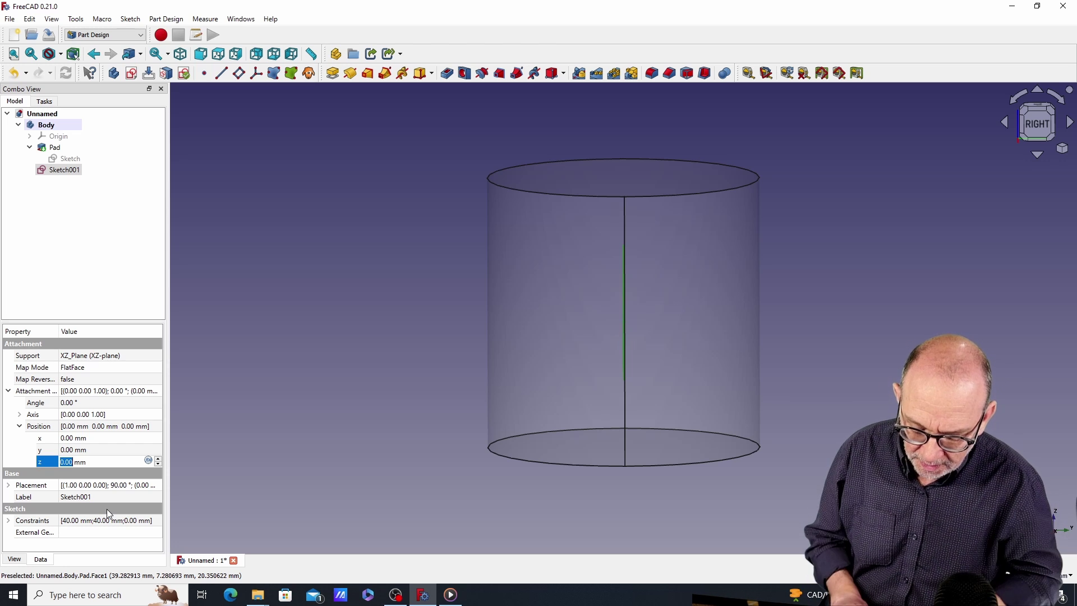
pyautogui.write('40')
pyautogui.press('Return')
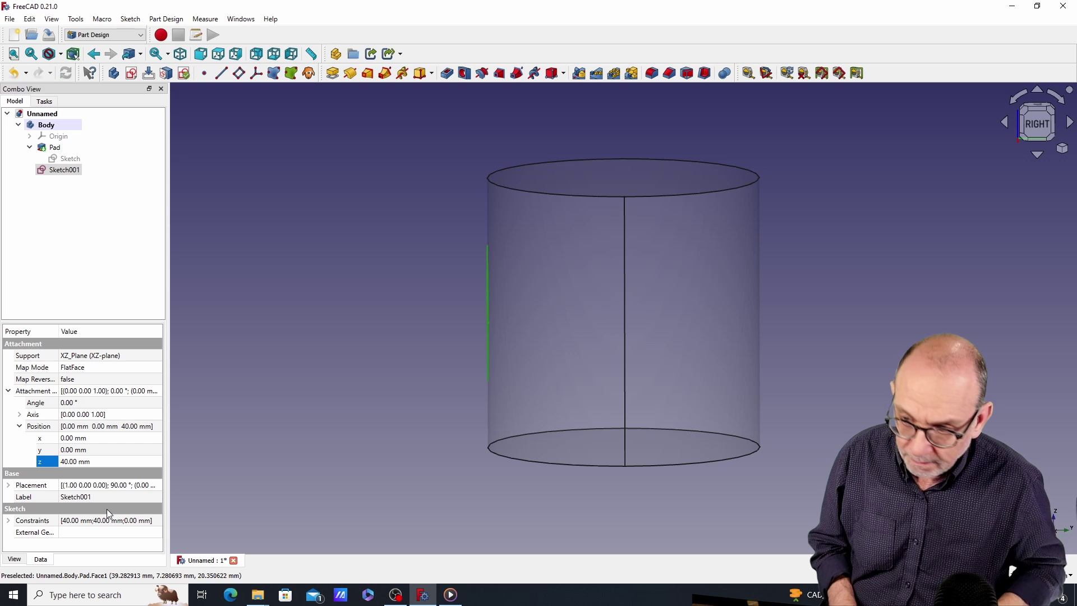
# - Pocket the offset circle through all of the cylinder along the sketch normal
pyautogui.moveTo(431, 316)
pyautogui.mouseDown(button='middle')
pyautogui.moveTo(476, 320)
pyautogui.moveTo(539, 347)
pyautogui.moveTo(555, 387)
pyautogui.moveTo(706, 530)
pyautogui.moveTo(645, 502)
pyautogui.moveTo(589, 499)
pyautogui.moveTo(633, 492)
pyautogui.mouseUp(button='middle')
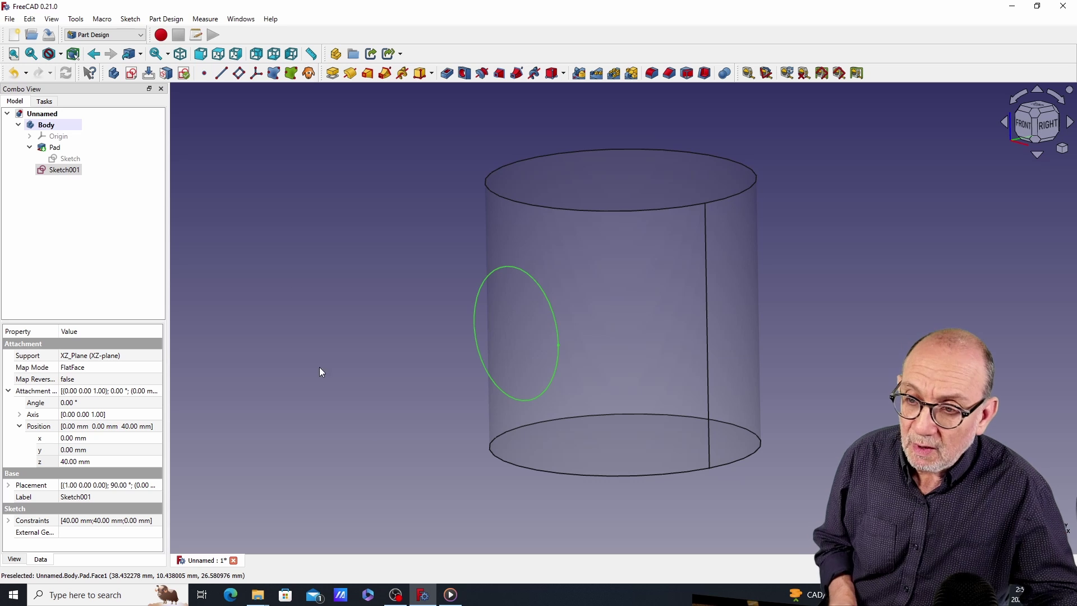
pyautogui.click(447, 74)
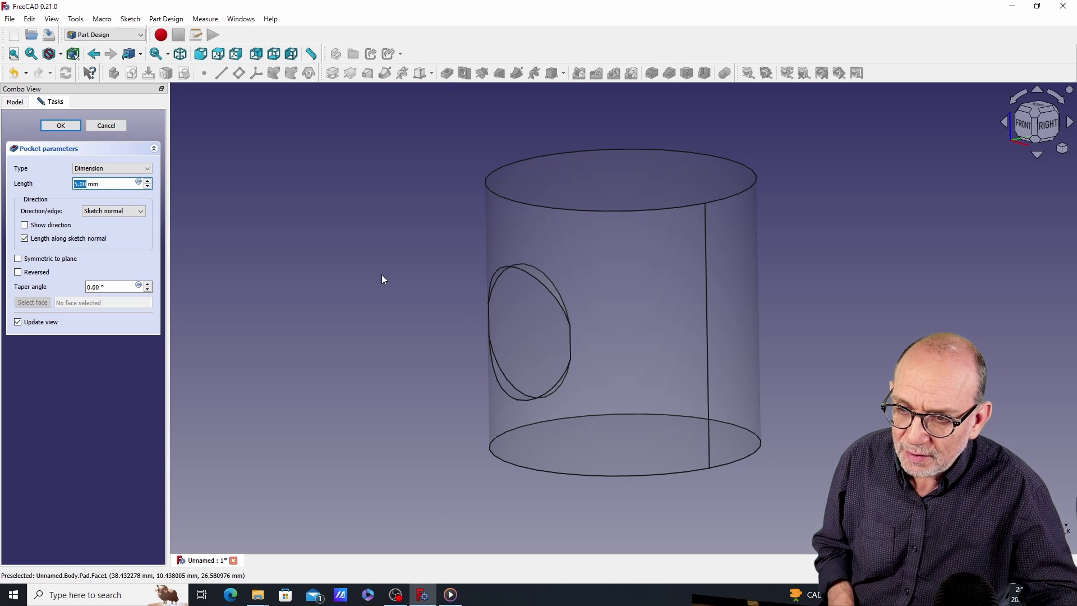
pyautogui.click(141, 170)
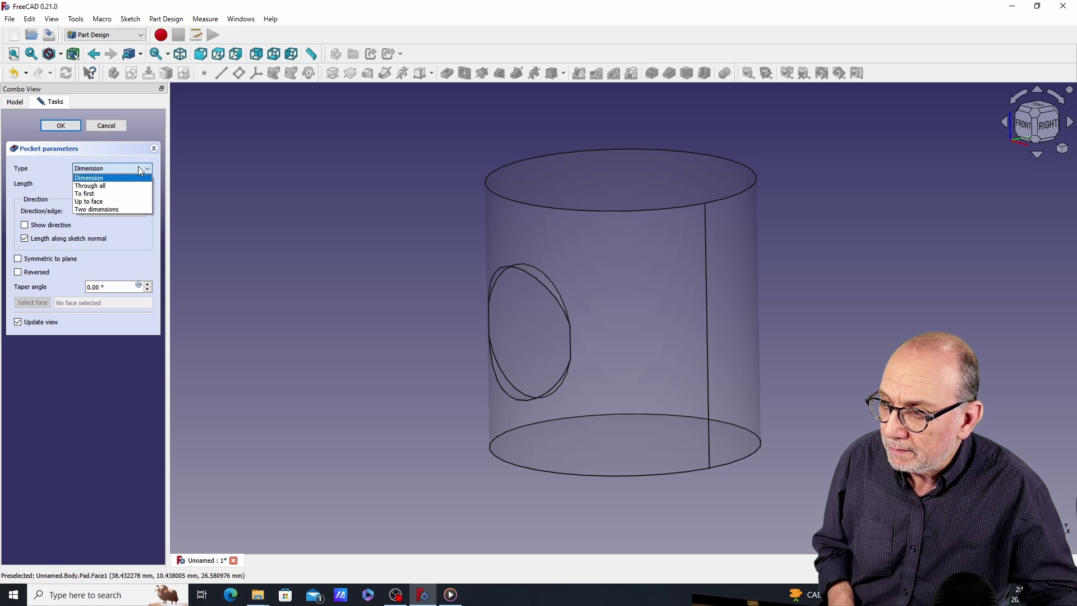
pyautogui.click(122, 185)
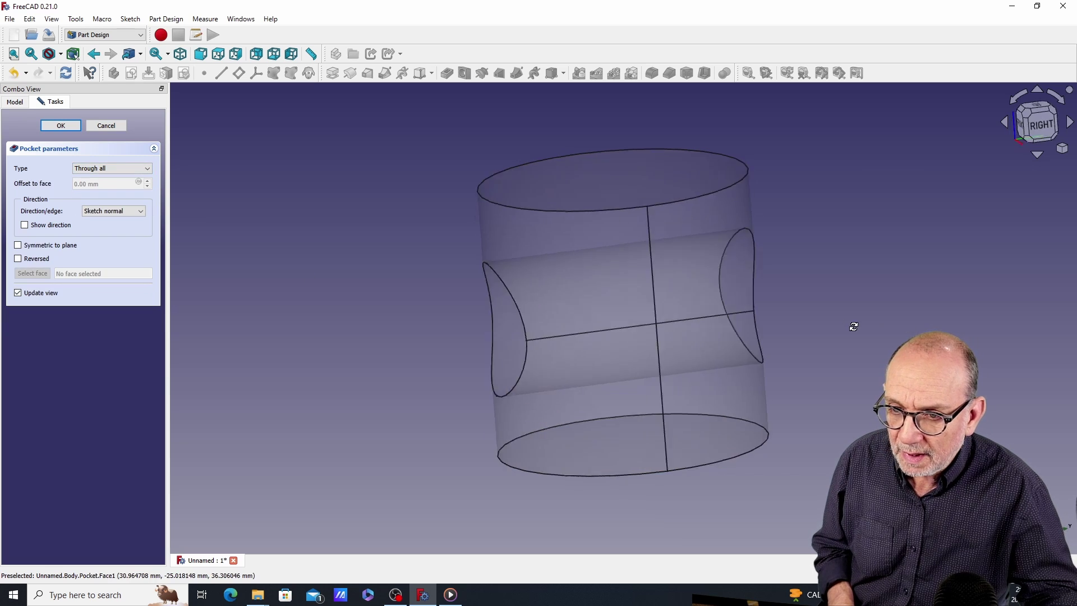
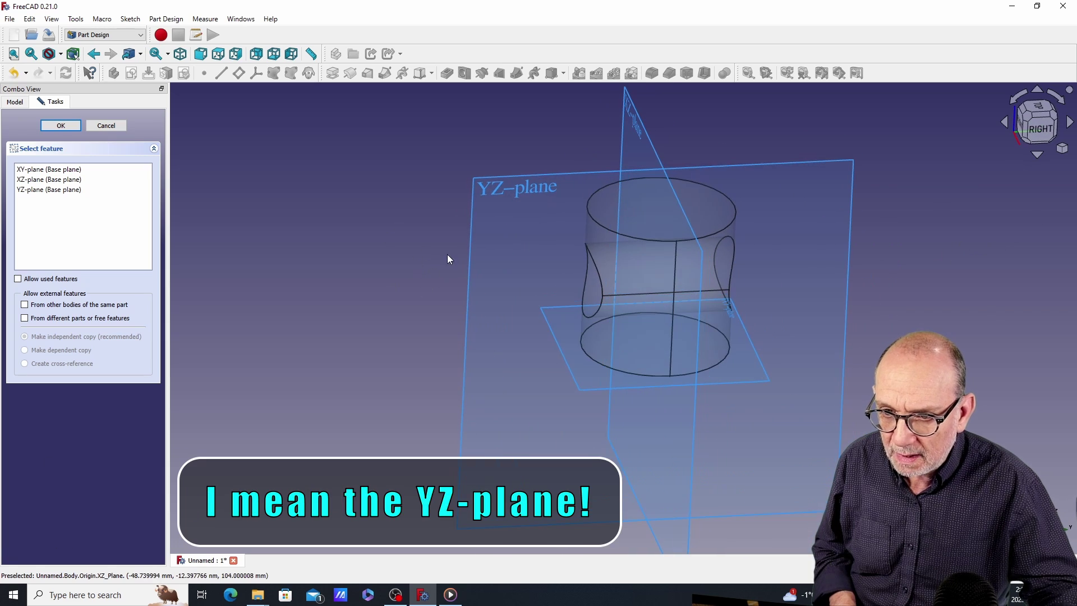
# - Sketch a circle centred on the vertical axis in a new YZ-plane sketch and constrain its diameter to 40 mm
pyautogui.click(533, 178)
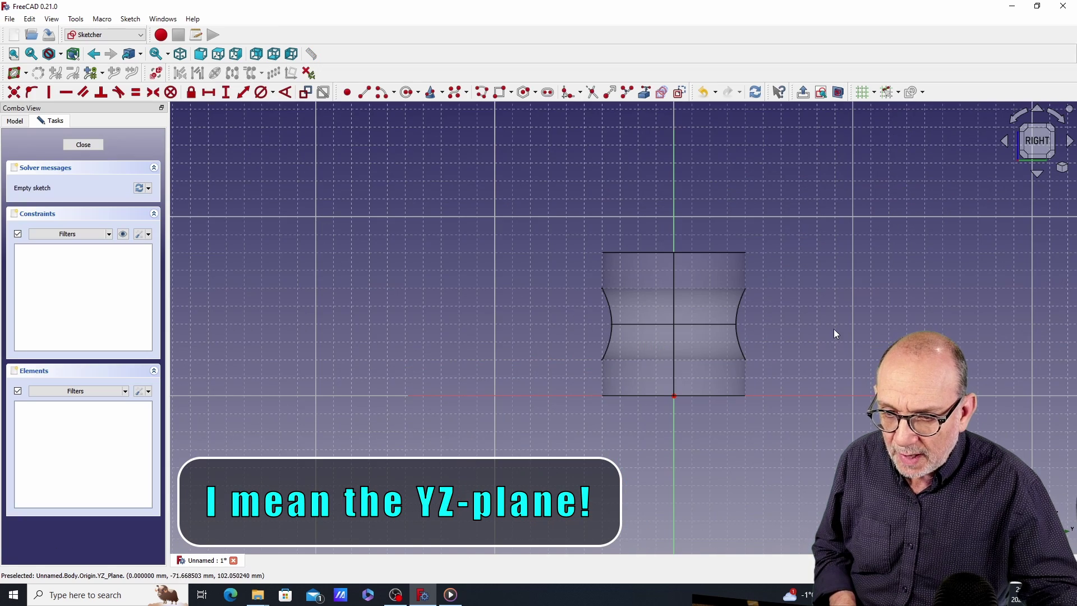
pyautogui.scroll(2, 828, 331)
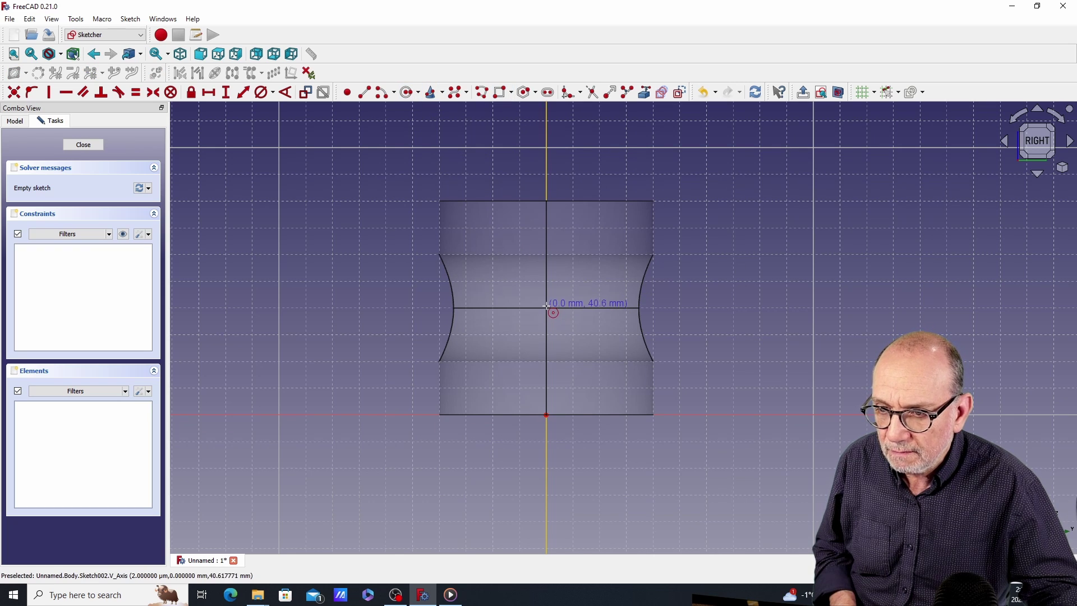
pyautogui.click(268, 96)
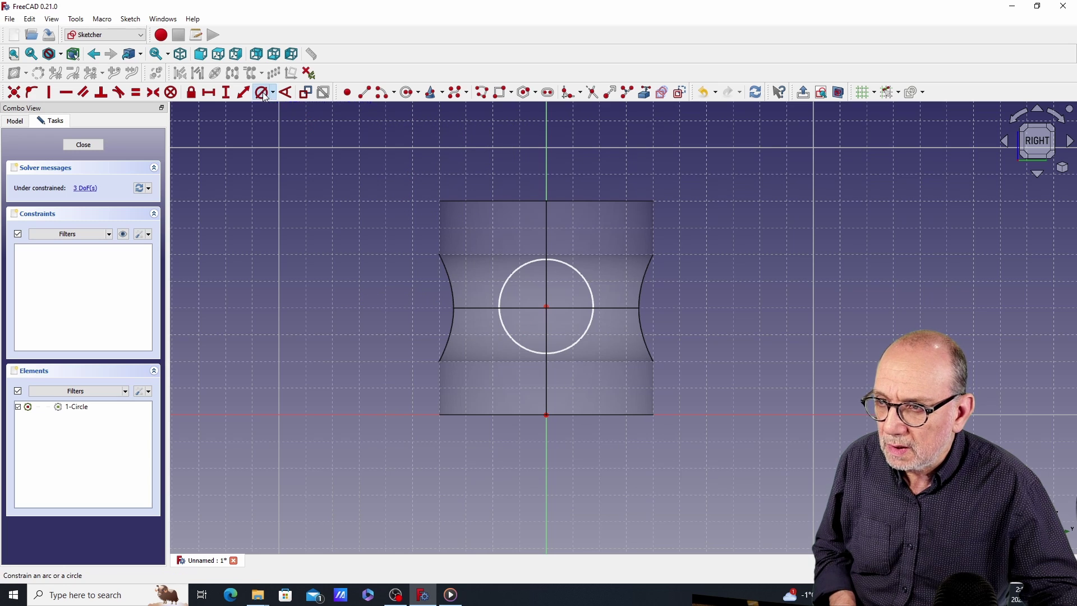
pyautogui.click(543, 259)
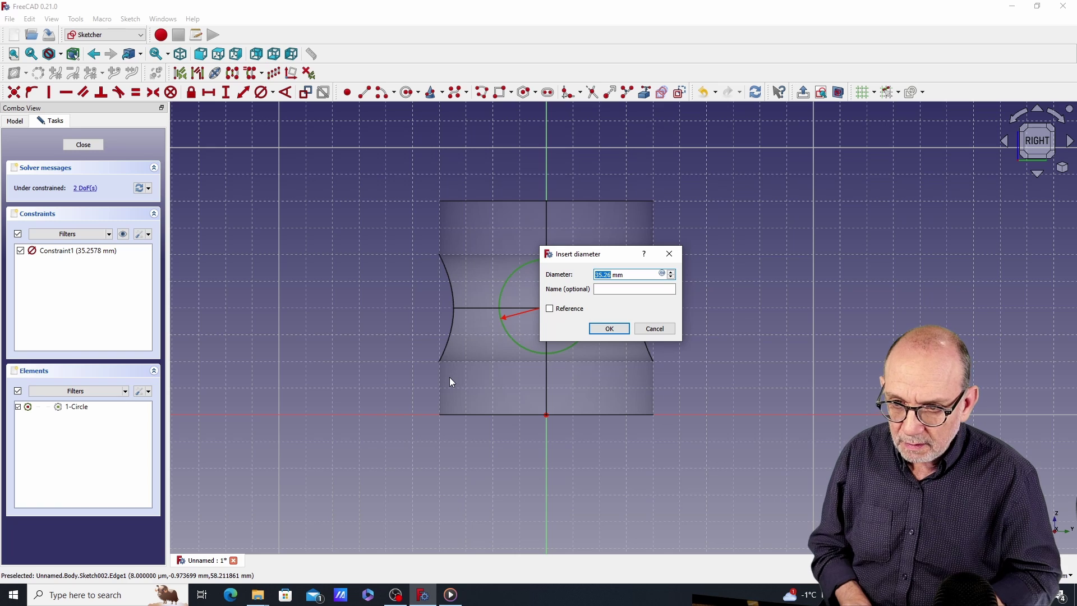
pyautogui.write('40')
pyautogui.press('Return')
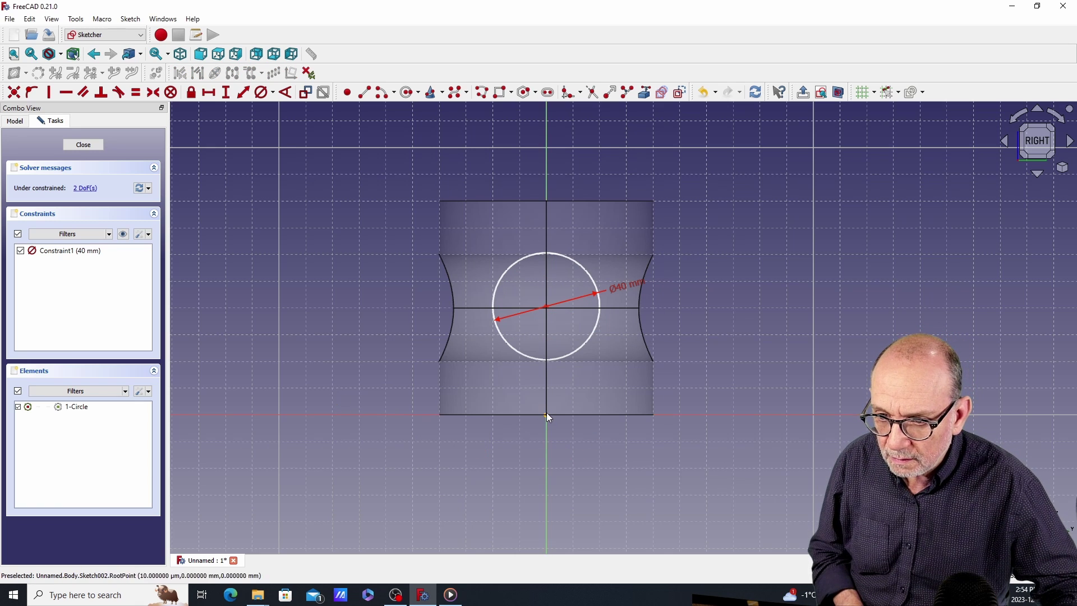
# - Constrain the vertical distance from the origin to the new circle's centre to 40 mm
pyautogui.click(546, 305)
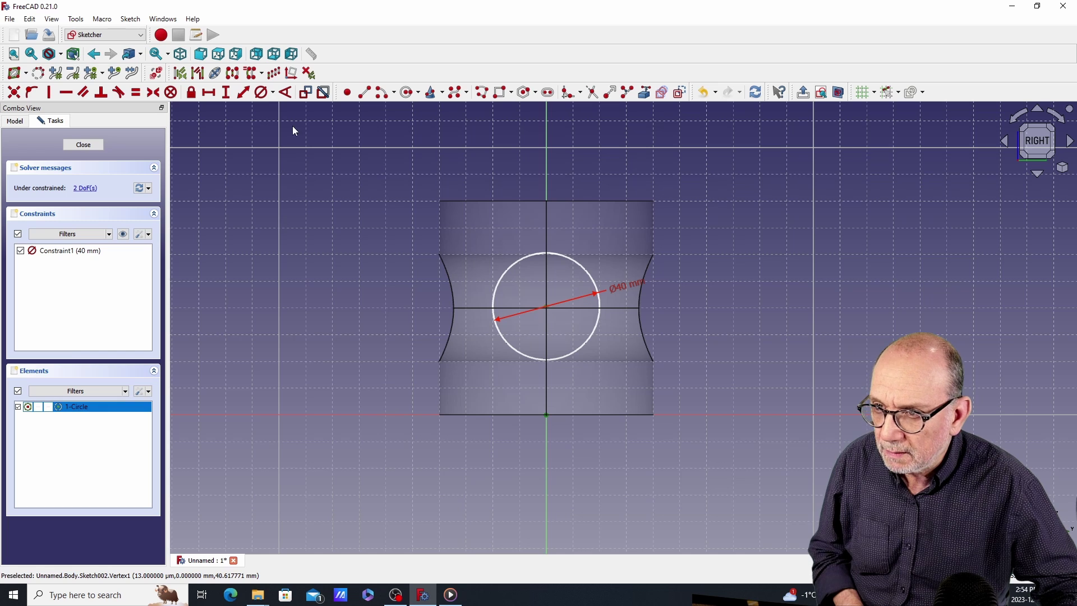
pyautogui.click(226, 90)
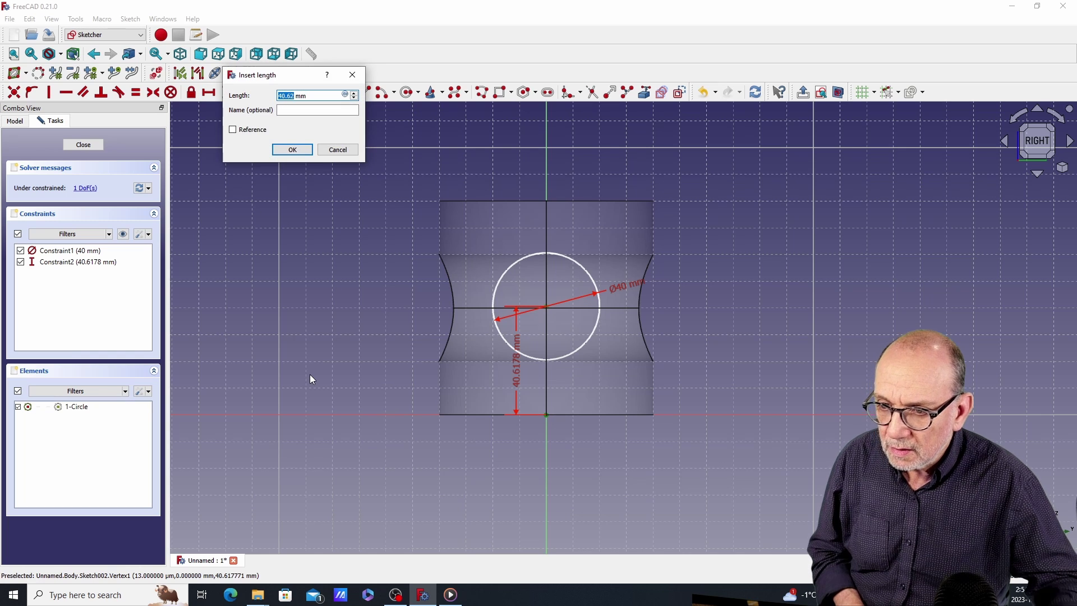
pyautogui.write('40')
pyautogui.press('Return')
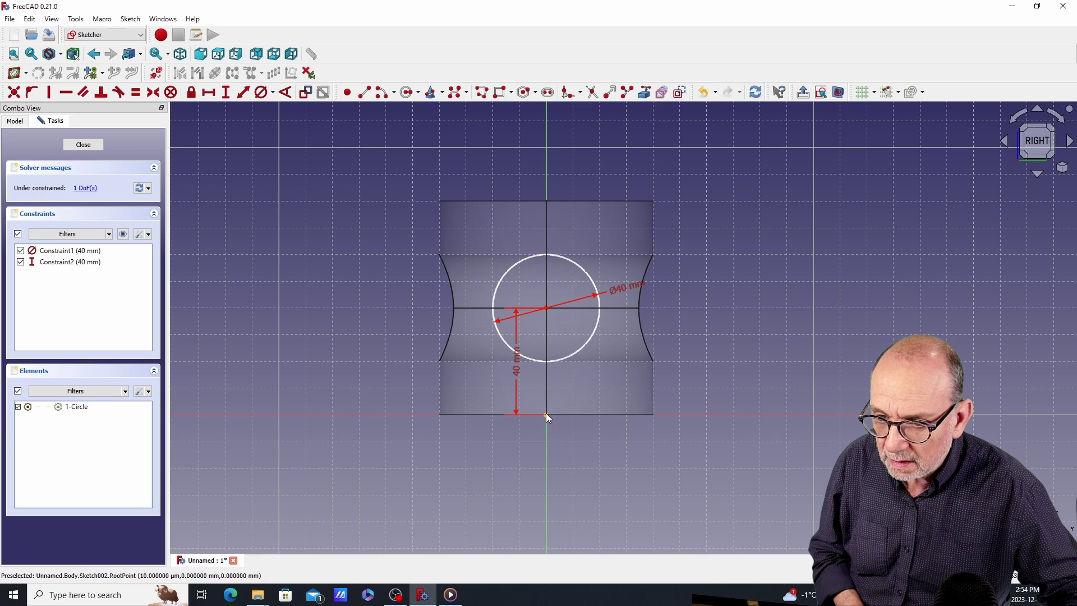
# - Constrain the horizontal distance from the origin to the new circle's centre to 0 mm, and close the YZ-plane sketch
pyautogui.click(546, 308)
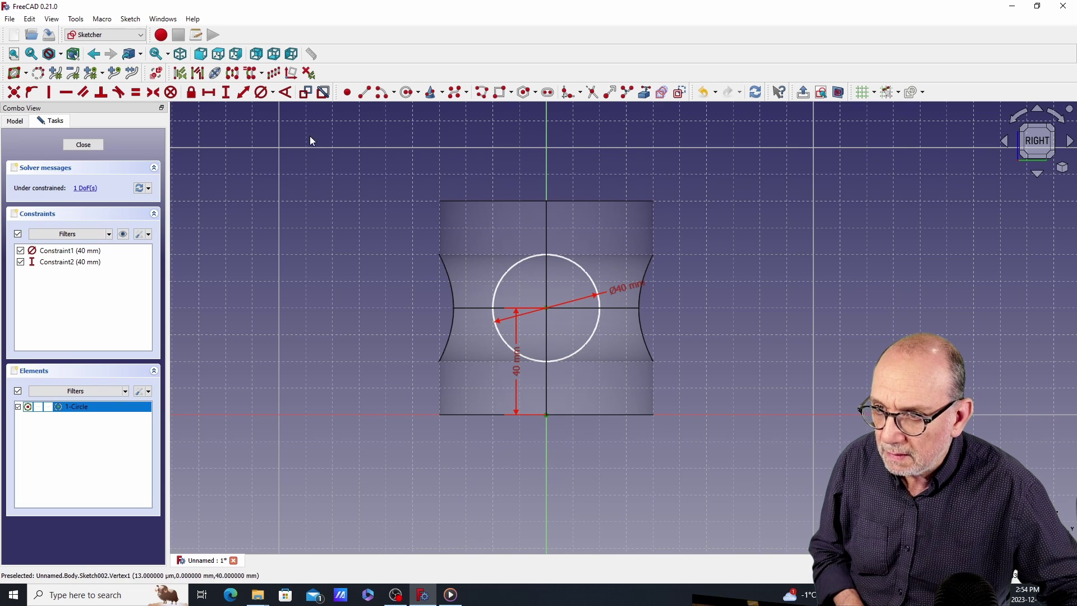
pyautogui.click(209, 92)
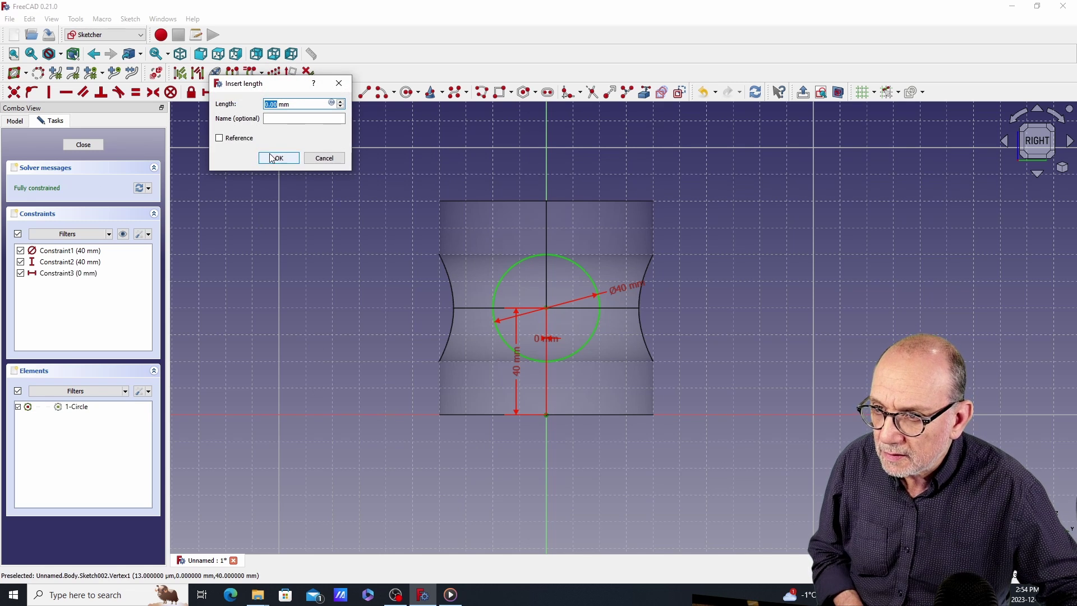
pyautogui.click(272, 158)
pyautogui.click(80, 144)
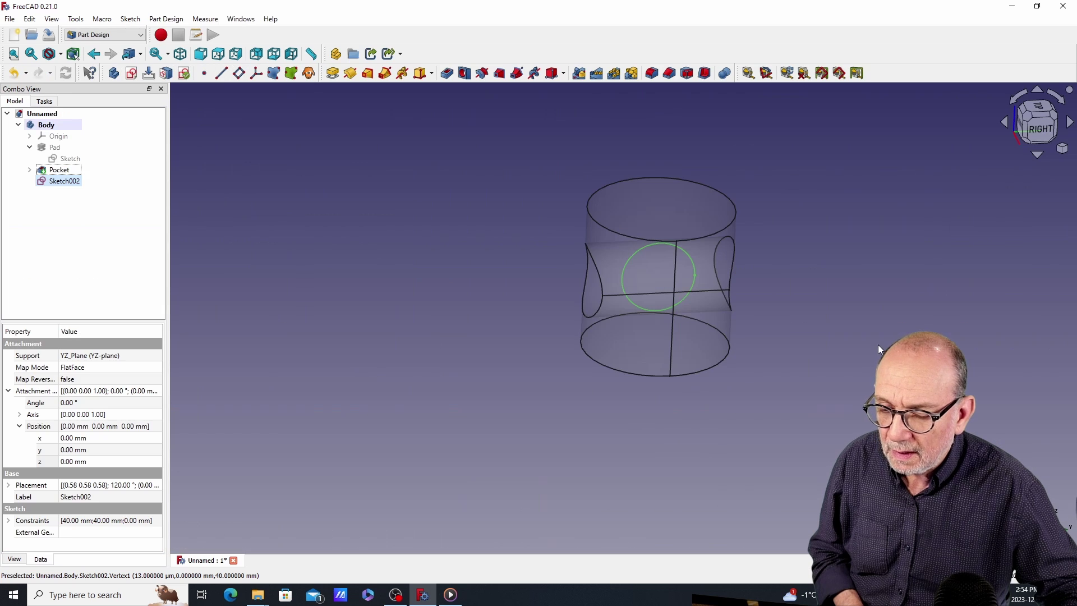
# - Set the Z position of the YZ-plane sketch's attachment offset to 40 mm
pyautogui.moveTo(877, 345); pyautogui.dragTo(1043, 328, button='middle')
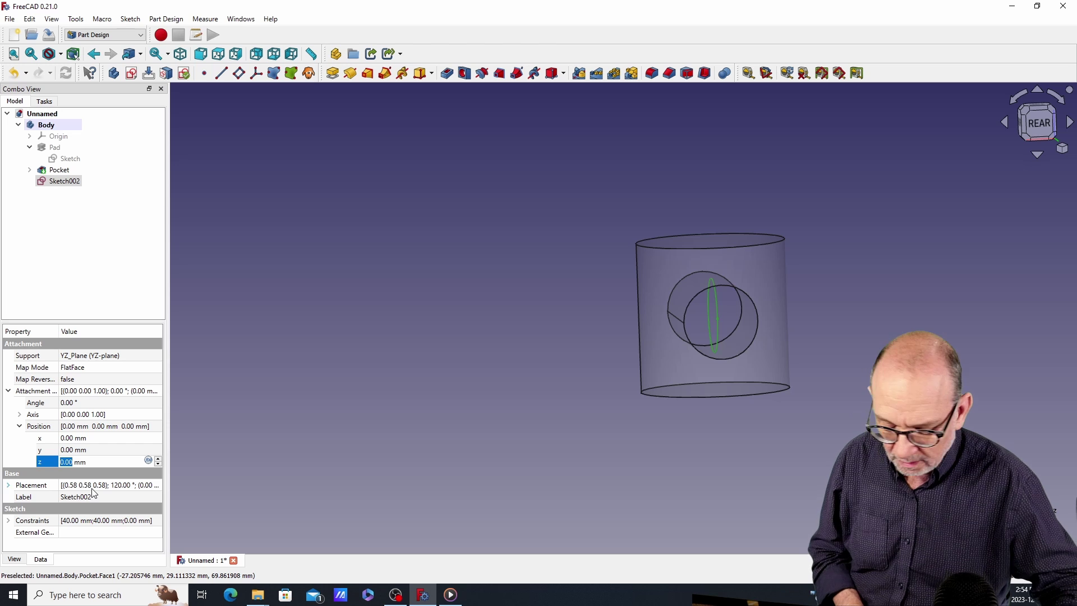
pyautogui.write('40')
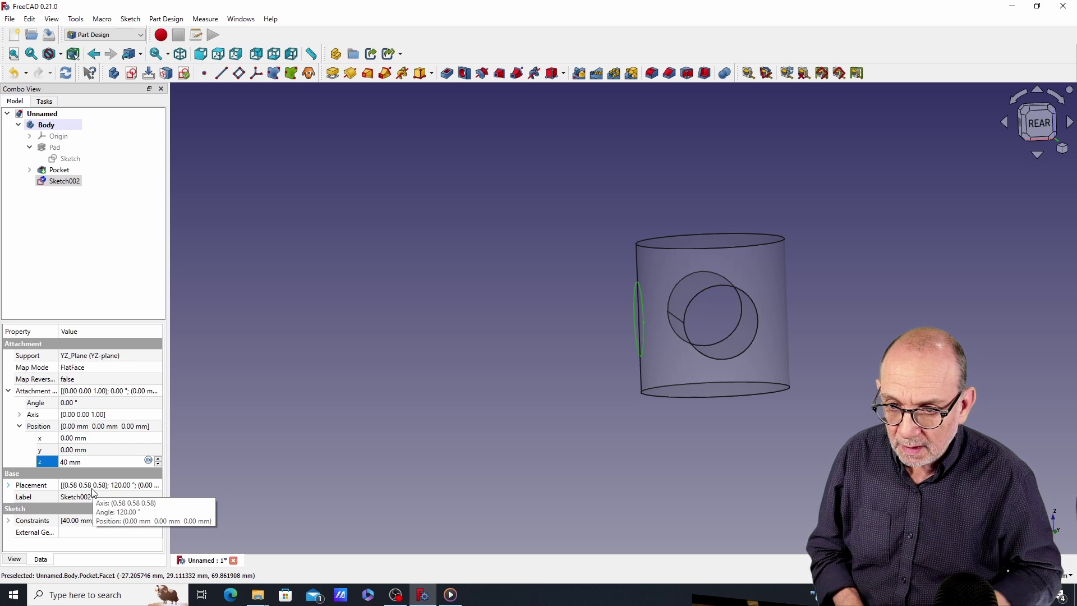
pyautogui.click(515, 286)
# - Cut a second pocket through all of the cylinder from the YZ-plane circle sketch
pyautogui.moveTo(515, 286); pyautogui.dragTo(516, 264, button='middle')
pyautogui.click(447, 74)
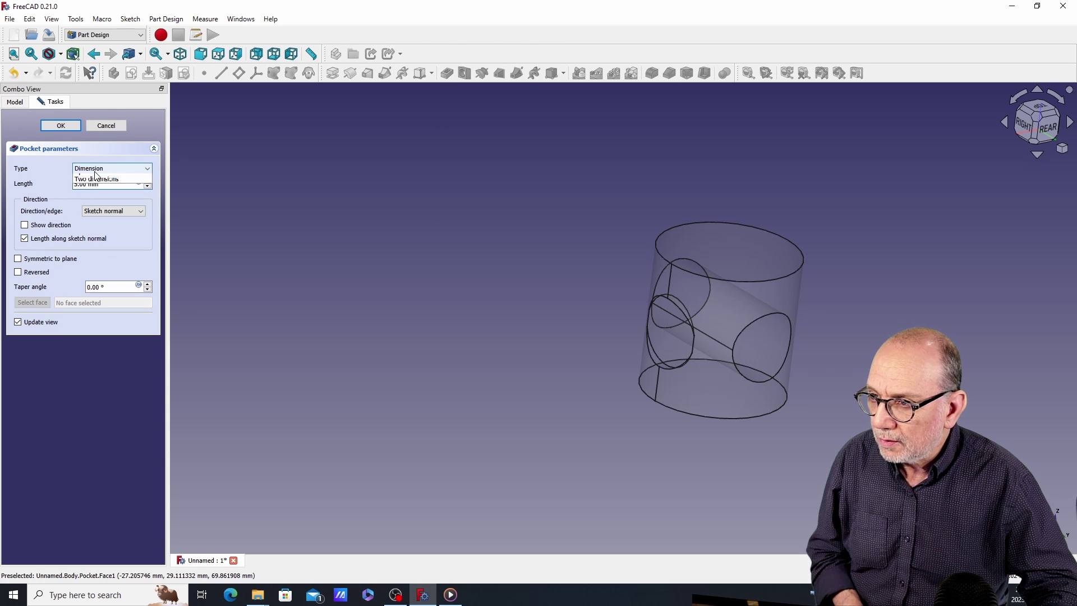
pyautogui.click(92, 185)
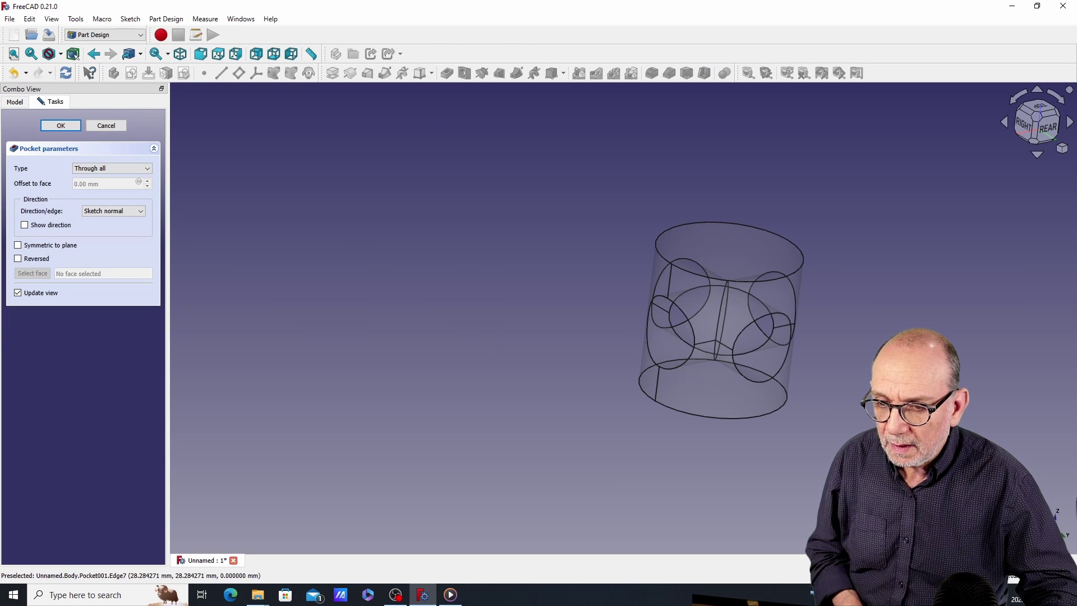
pyautogui.moveTo(488, 351); pyautogui.dragTo(785, 339, button='middle')
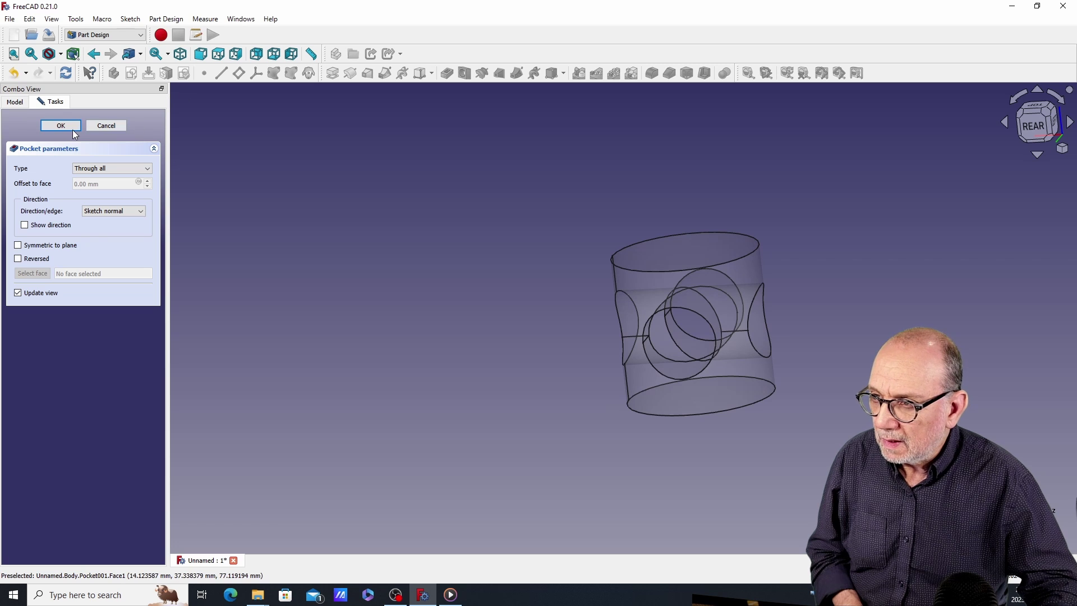
pyautogui.click(66, 129)
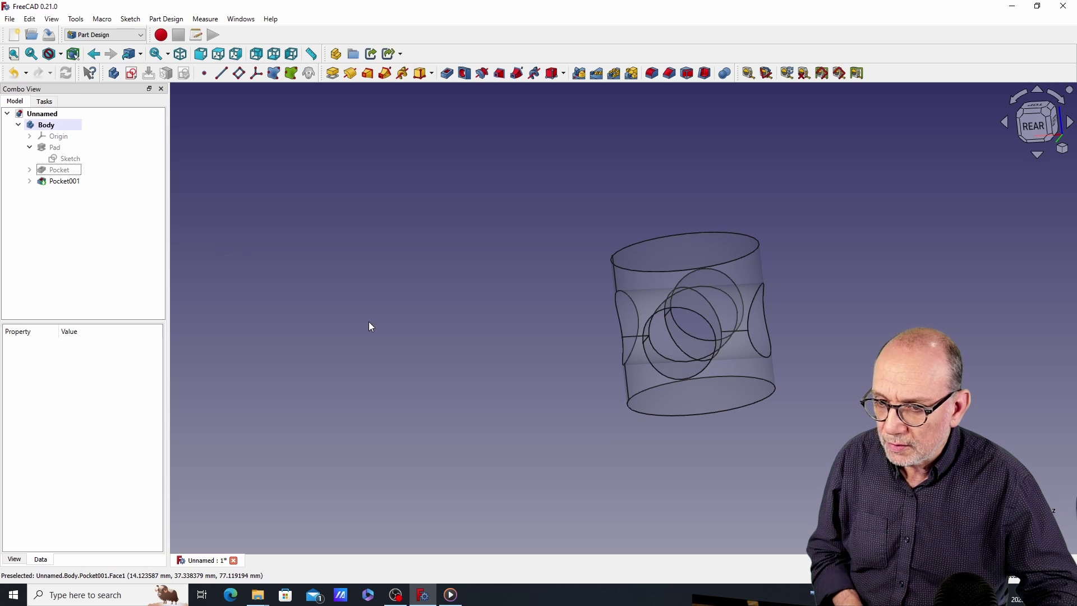
# - Set the body's transparency back to 0 in its display properties and deselect the body
pyautogui.moveTo(369, 323); pyautogui.dragTo(440, 319, button='middle')
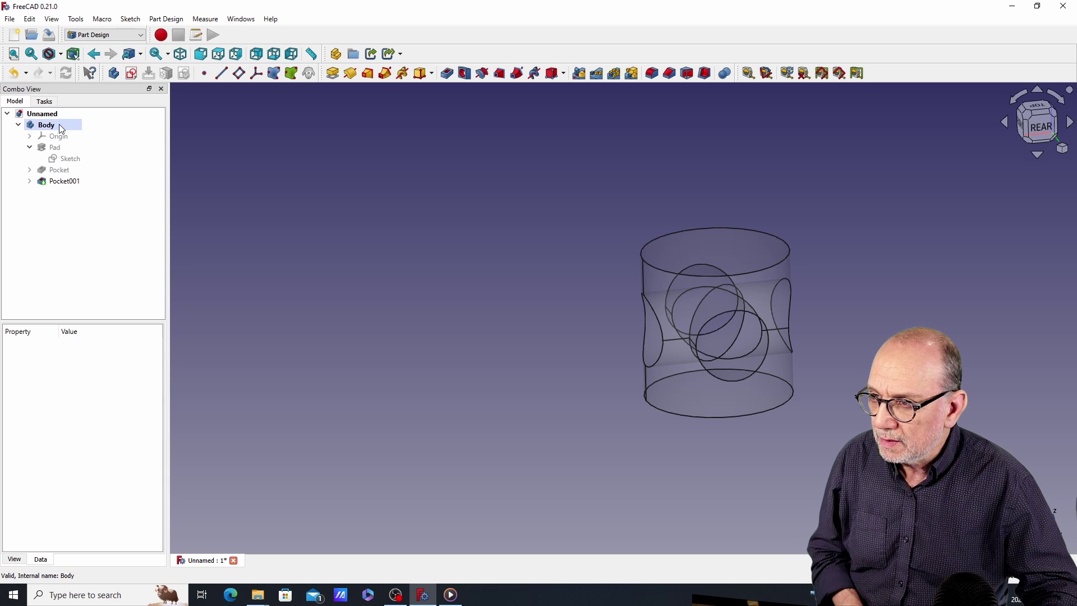
pyautogui.click(62, 126)
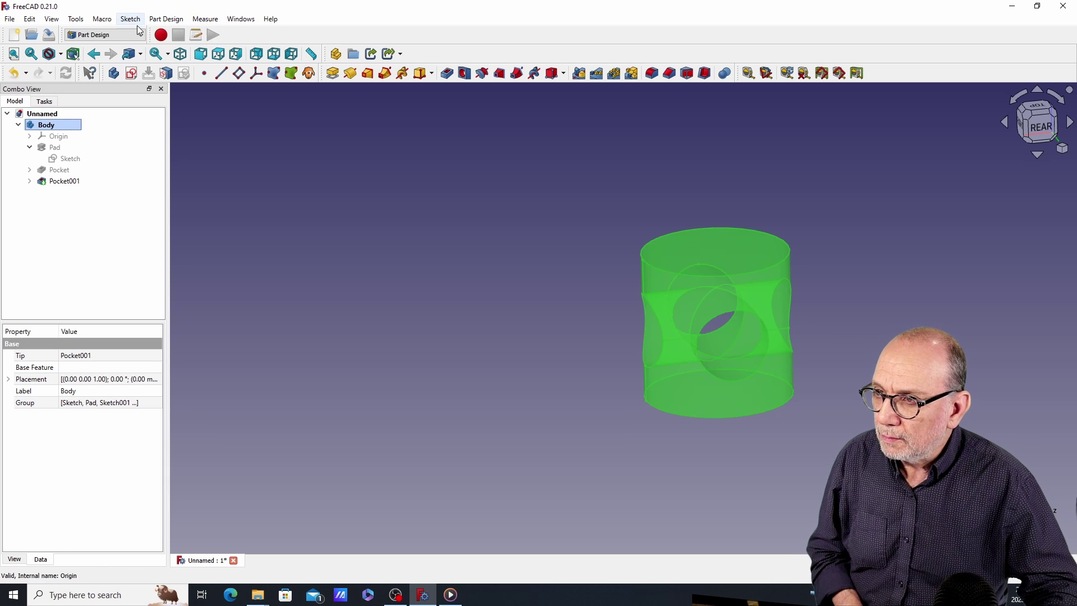
pyautogui.click(52, 19)
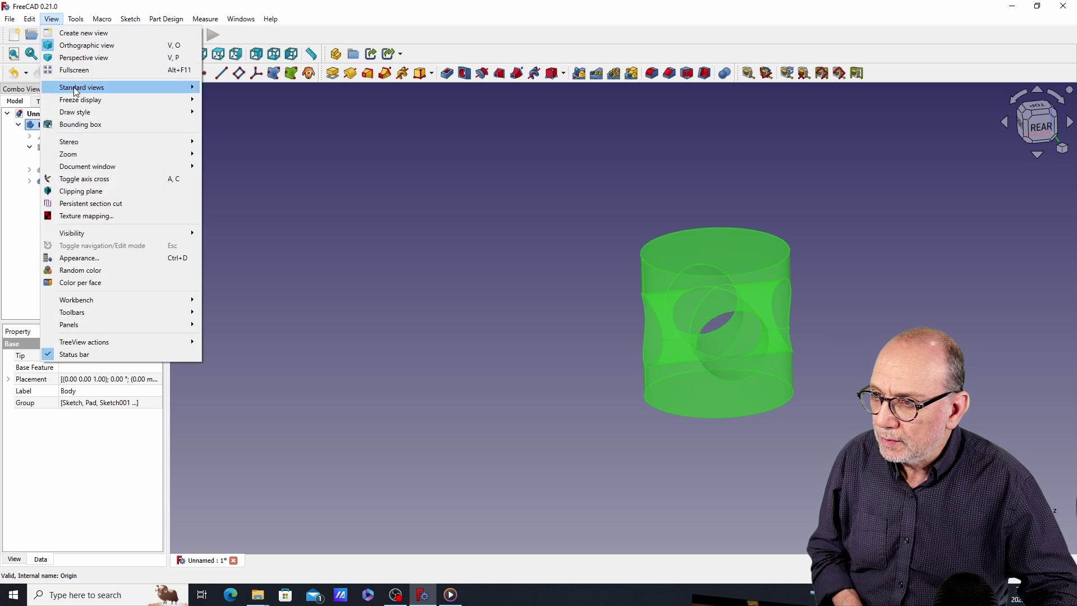
pyautogui.click(110, 254)
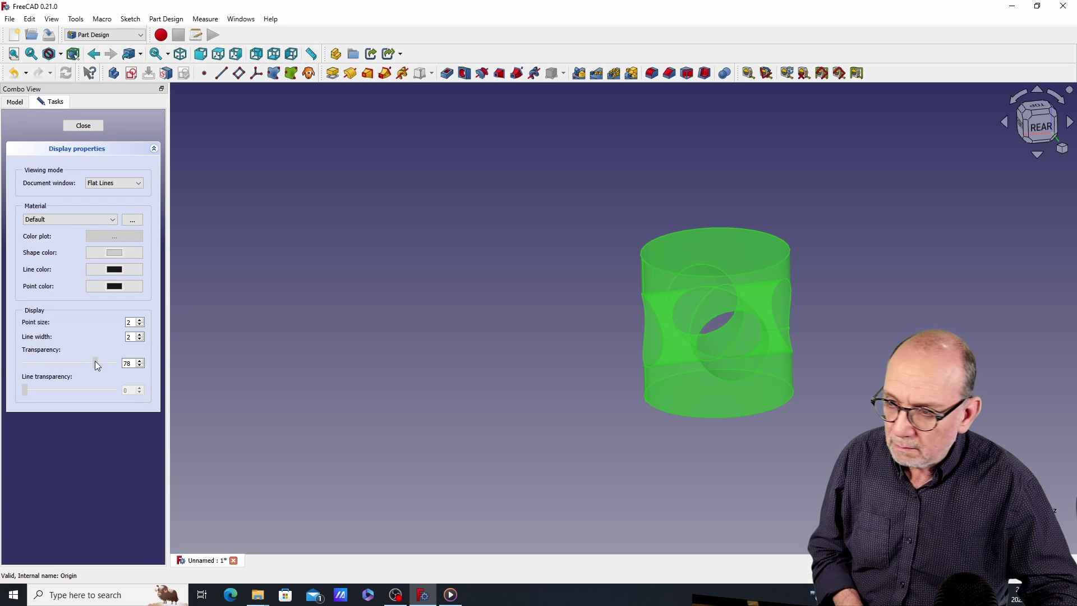
pyautogui.moveTo(105, 363); pyautogui.dragTo(2, 365)
pyautogui.click(379, 339)
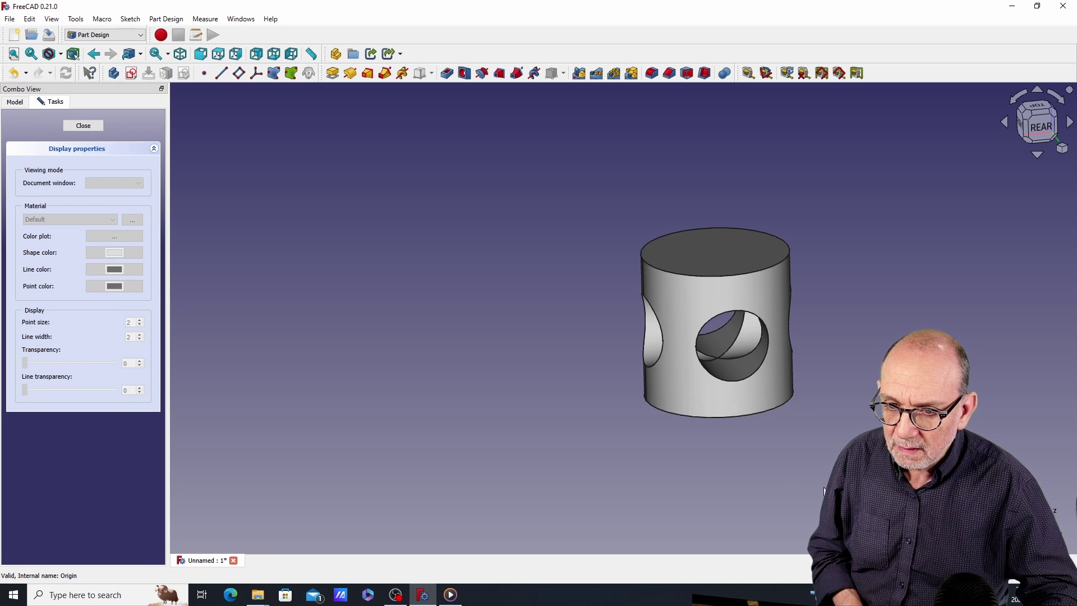
pyautogui.click(1062, 150)
pyautogui.click(1025, 198)
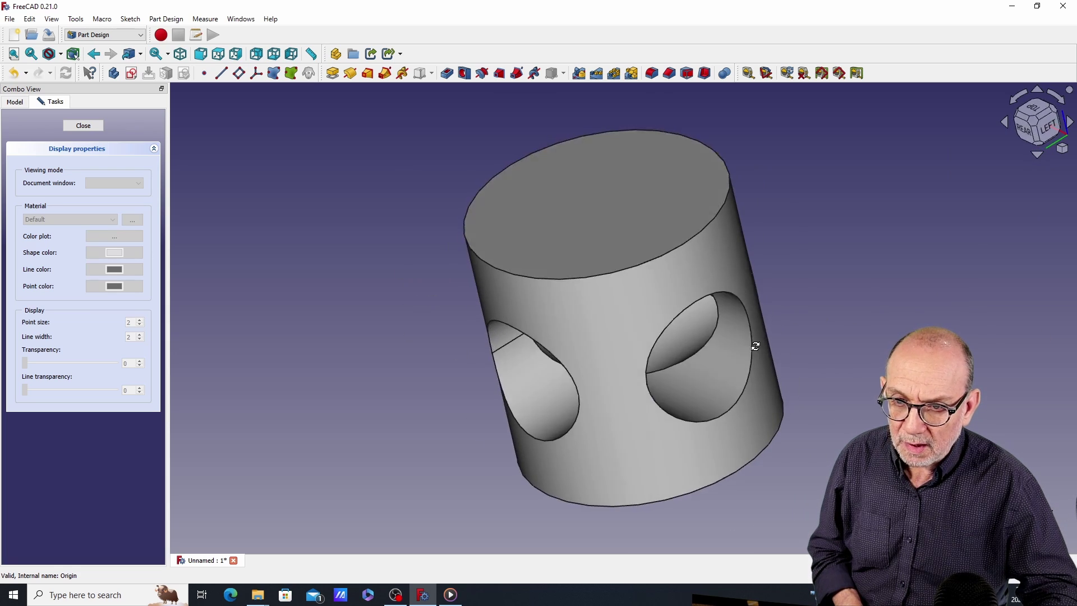
pyautogui.click(820, 318)
pyautogui.moveTo(882, 375); pyautogui.dragTo(866, 370)
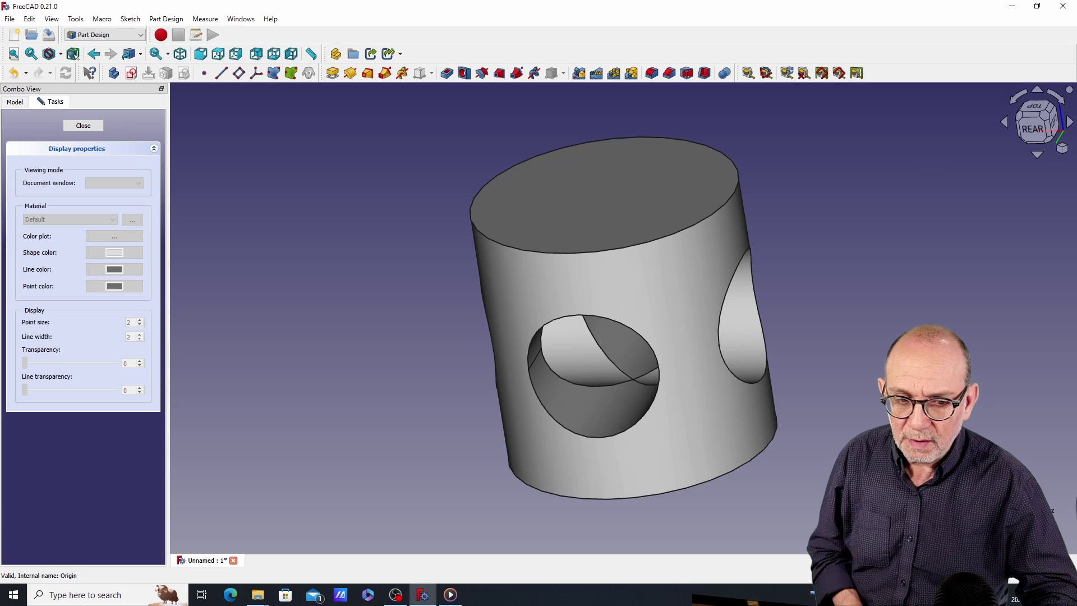